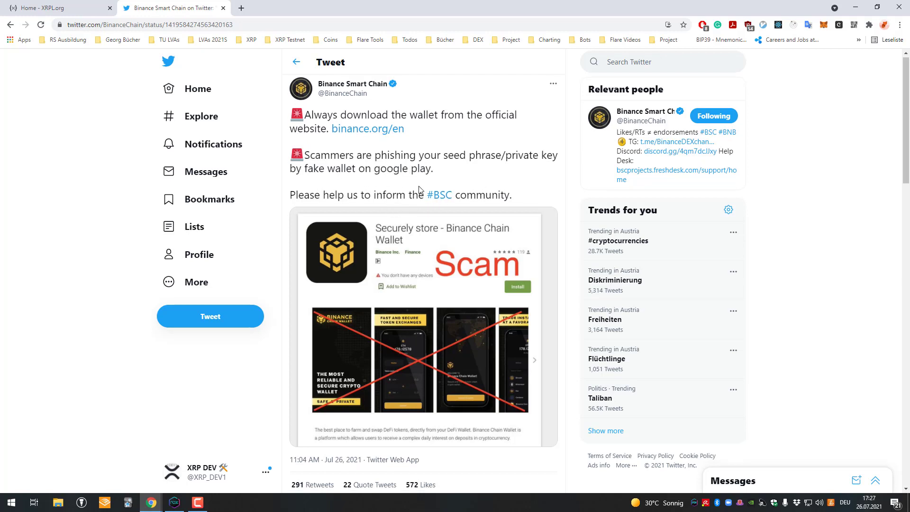
- Switch to NoxPlayer and examine the Play Store listing of the Securely store - Binance Chain Wallet app
scroll(419, 190, down, 1)
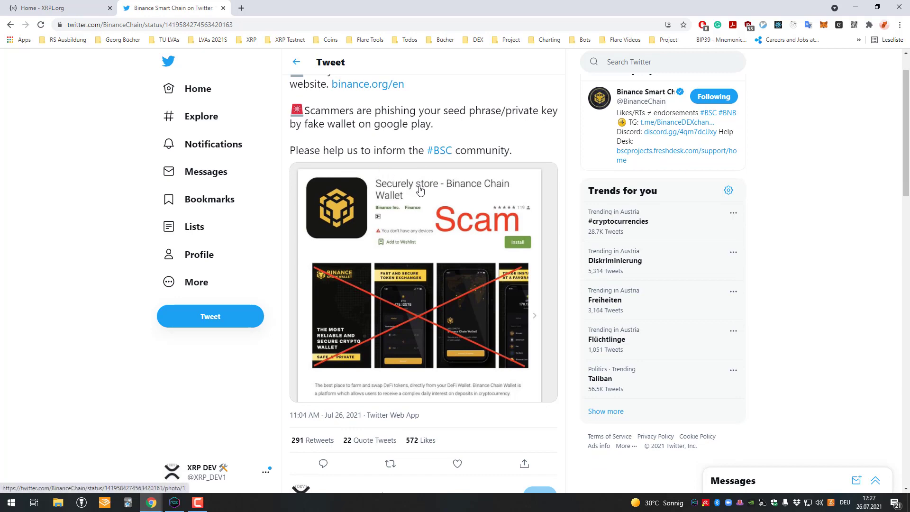
click(174, 502)
click(81, 203)
click(175, 505)
scroll(356, 289, down, 8)
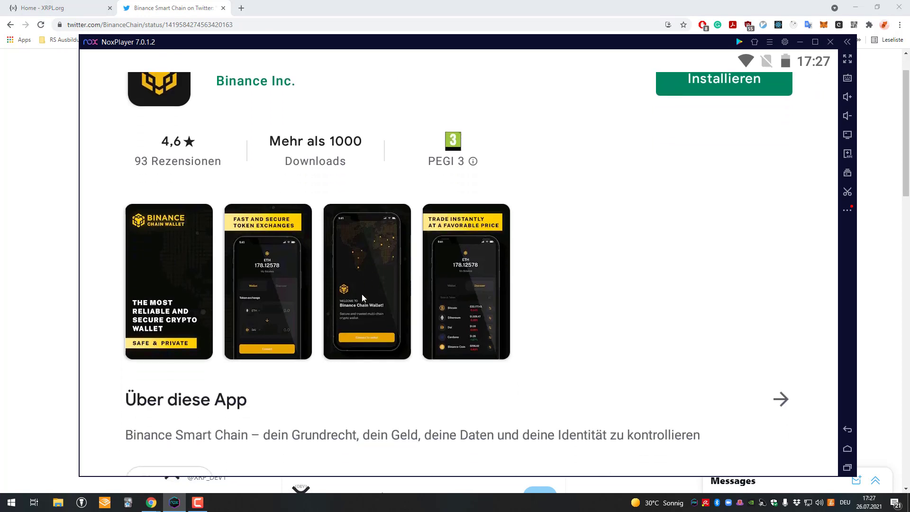
scroll(346, 242, up, 10)
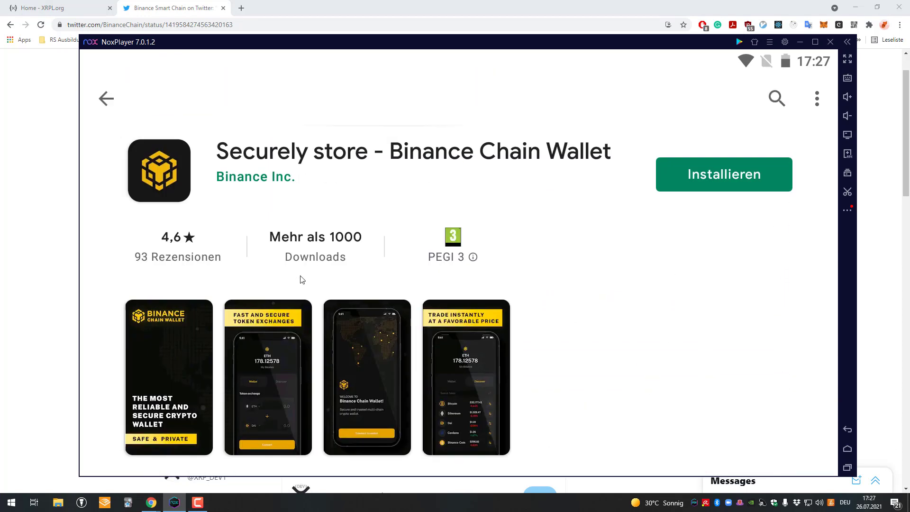
scroll(326, 374, down, 3)
scroll(283, 186, up, 2)
scroll(383, 230, down, 1)
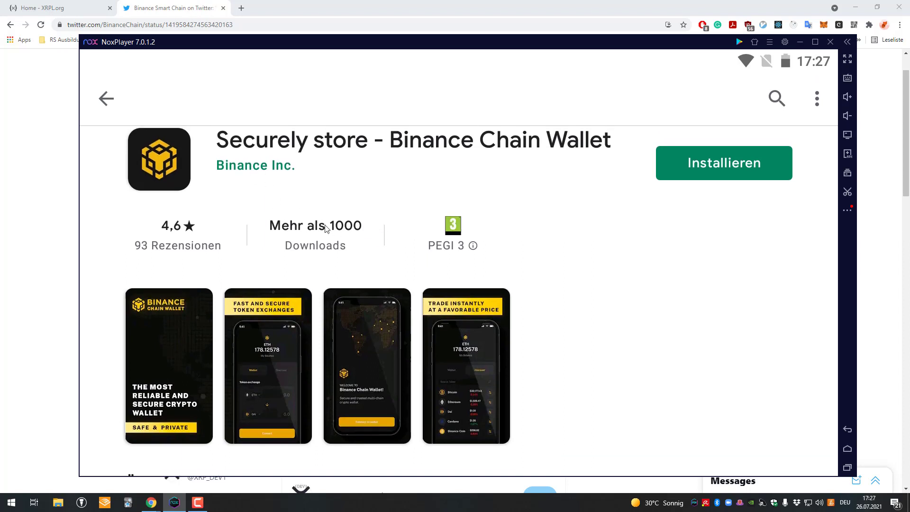
- Open the wallet's reviews from its star rating and sort them by Neueste, returning to the listing
click(185, 233)
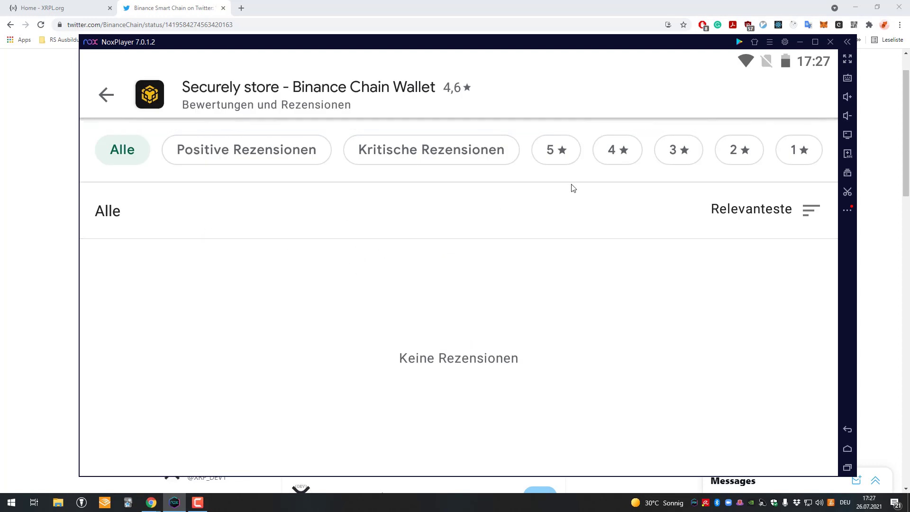
click(765, 208)
click(432, 240)
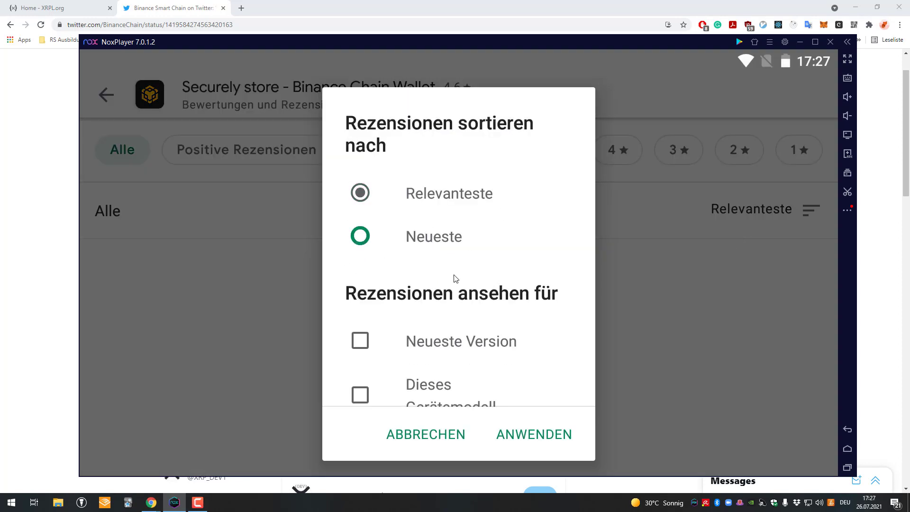
click(533, 438)
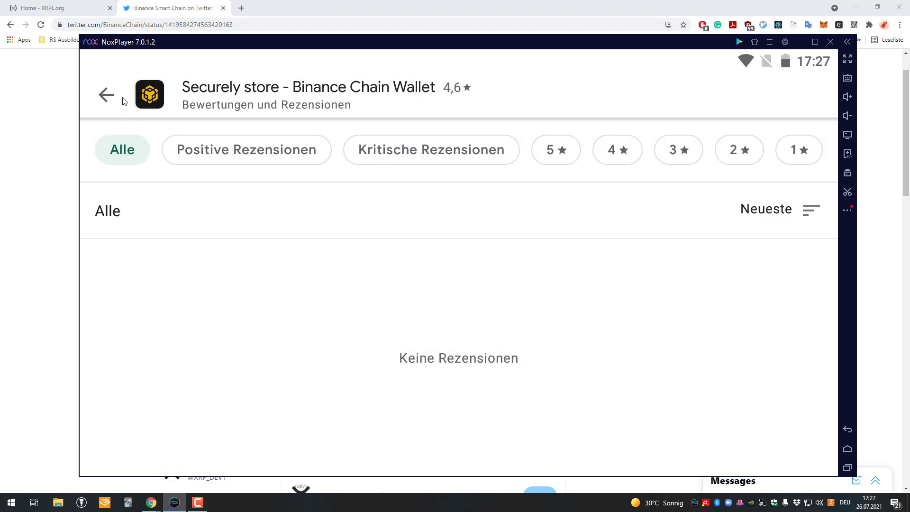
click(107, 94)
- Check the ratings breakdown further down the listing and view its reviews sorted by Neueste again
scroll(327, 297, down, 10)
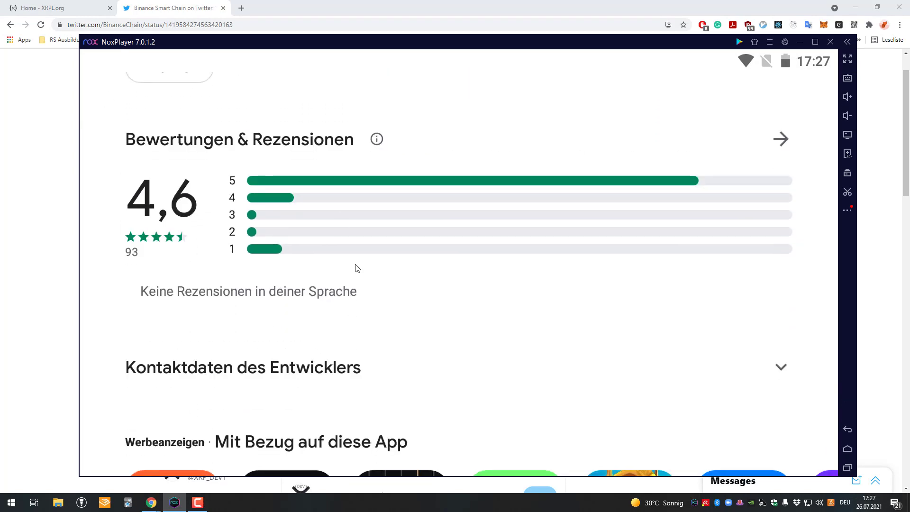
click(338, 217)
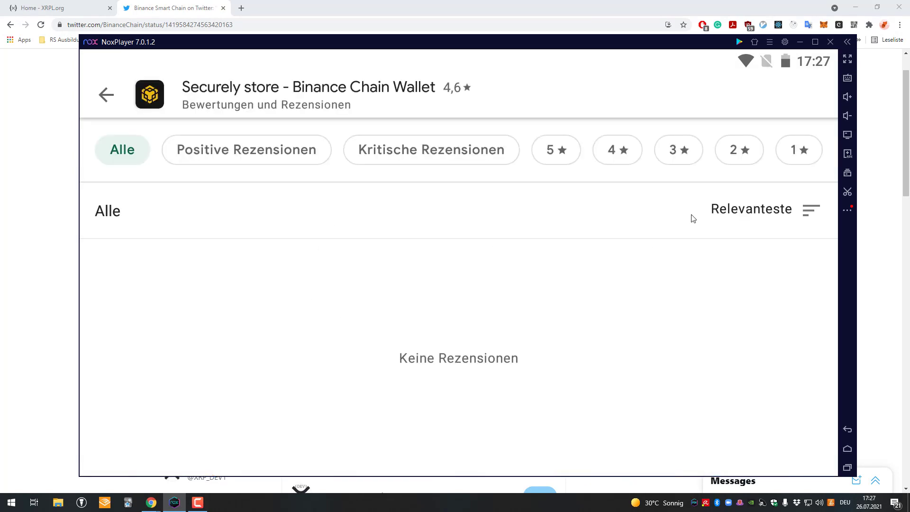
click(777, 212)
click(480, 239)
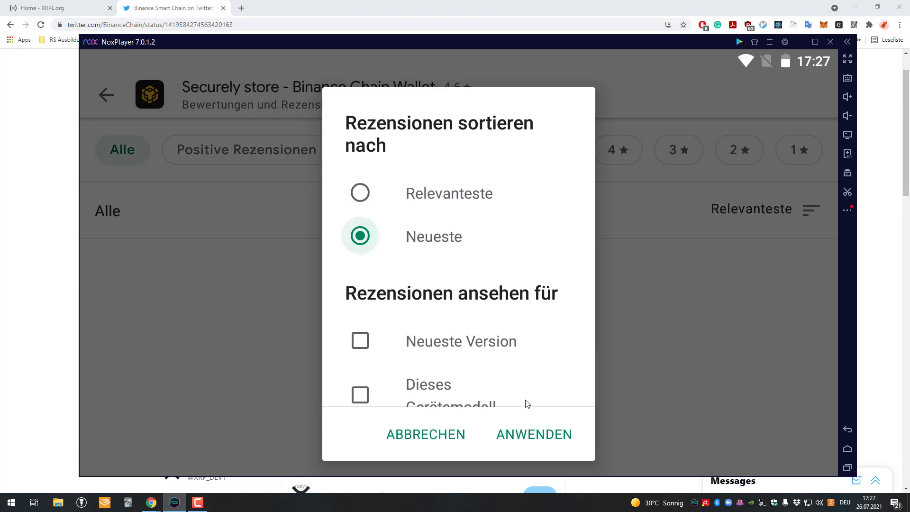
click(534, 433)
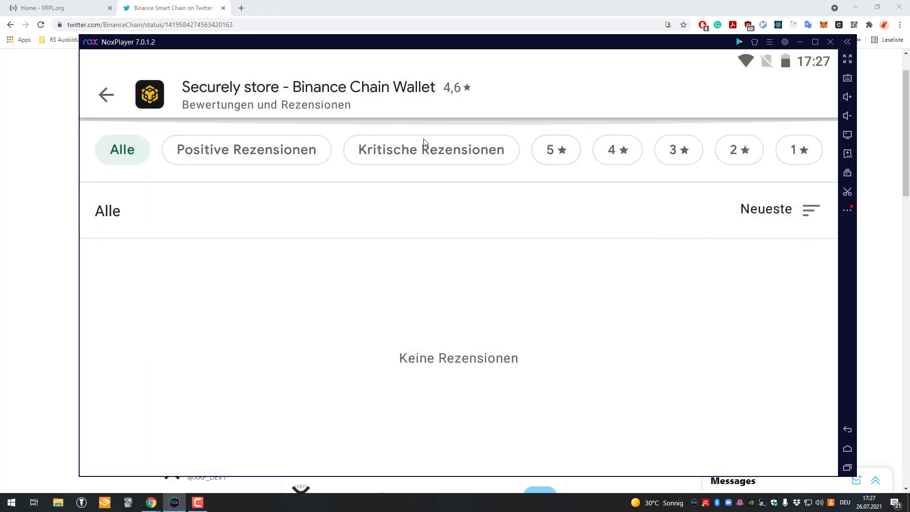
click(108, 96)
- Reopen Securely store - Binance Chain Wallet from the search results and install it
click(106, 98)
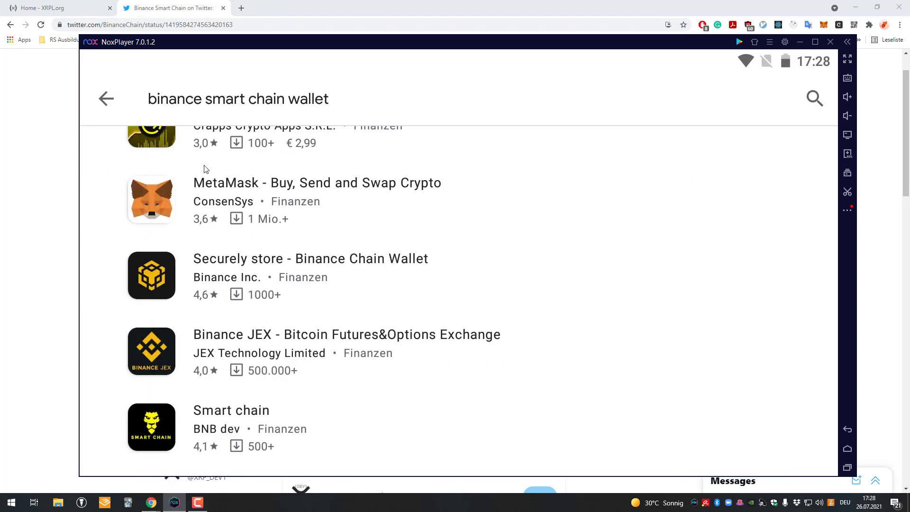
click(237, 269)
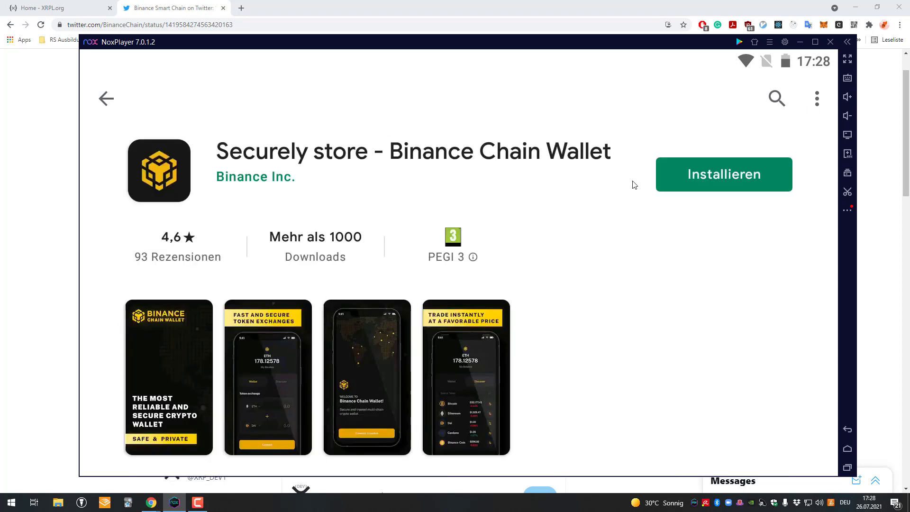
click(711, 180)
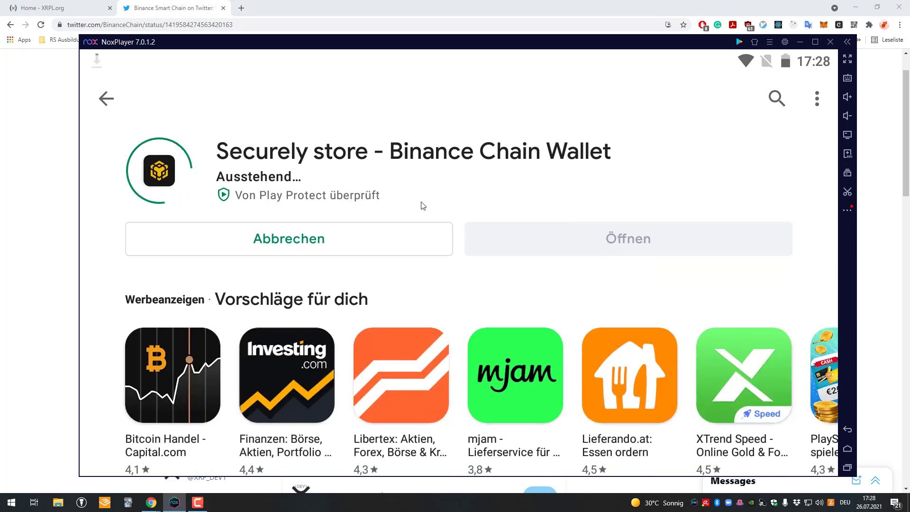
- Rotate the emulator screen to portrait and open the installed Binance Chain Wallet app
click(848, 211)
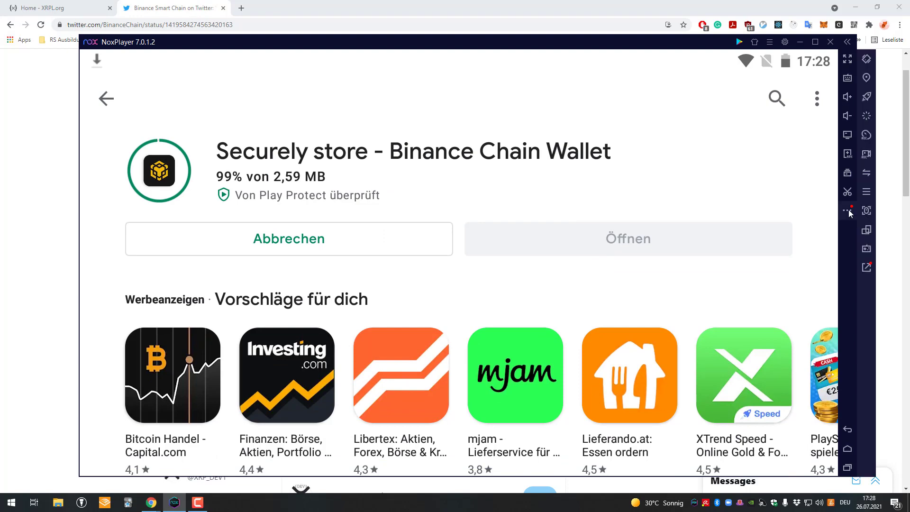
click(868, 231)
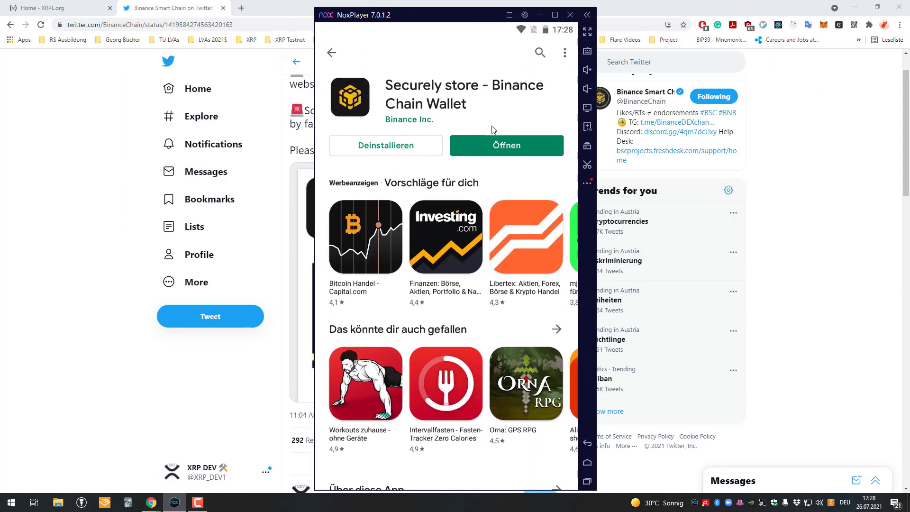
click(493, 141)
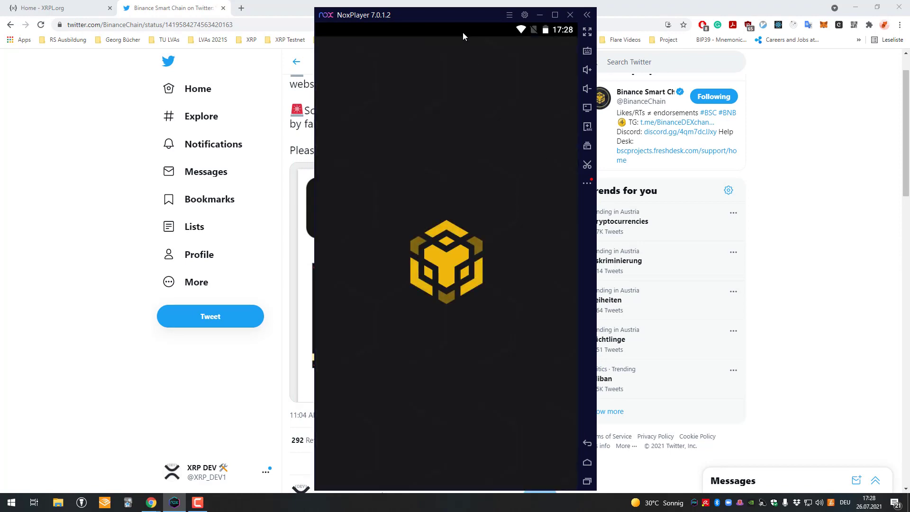
drag(462, 18, 468, 20)
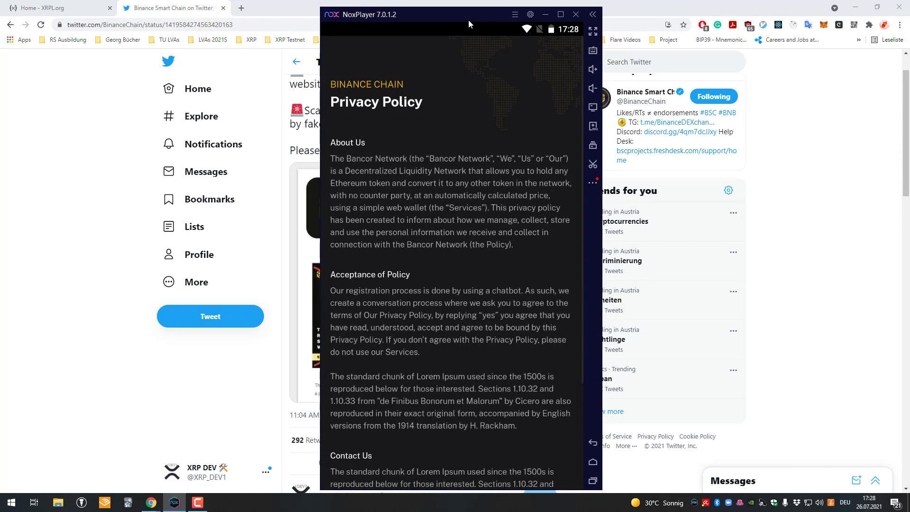
- Read through the wallet's Privacy Policy, from the About Us section to the terms of service agreement
drag(459, 274, 459, 239)
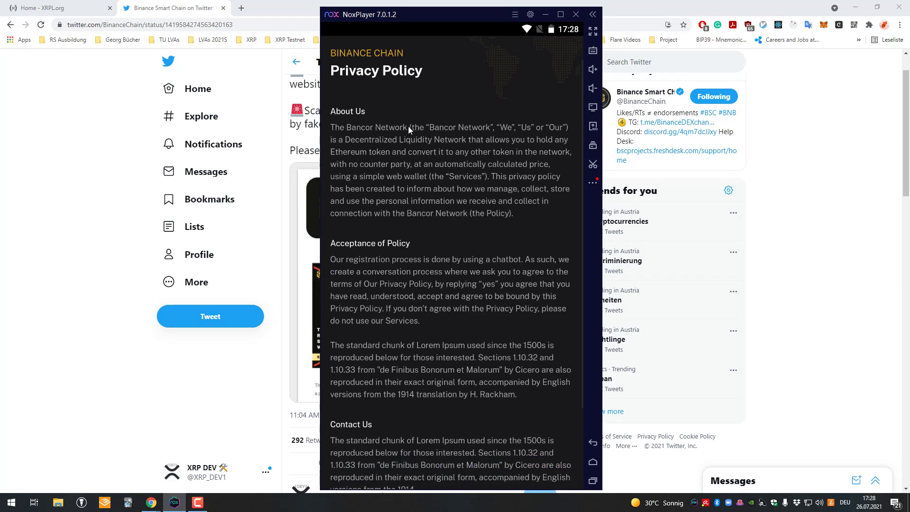
drag(487, 147, 491, 130)
drag(471, 200, 471, 164)
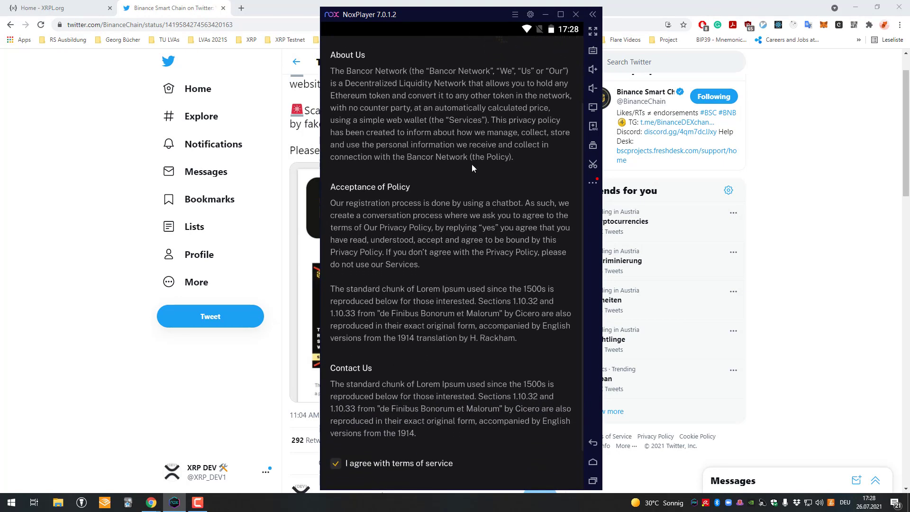
scroll(471, 164, up, 1)
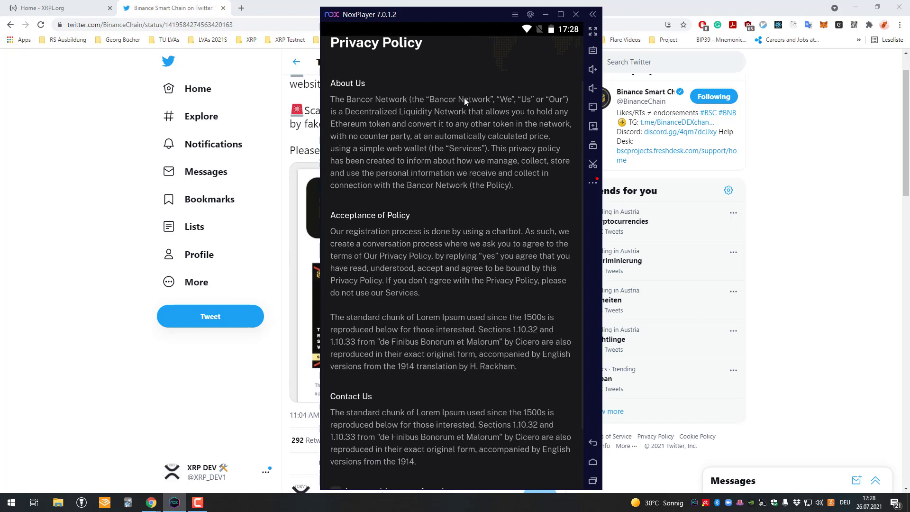
scroll(461, 95, down, 1)
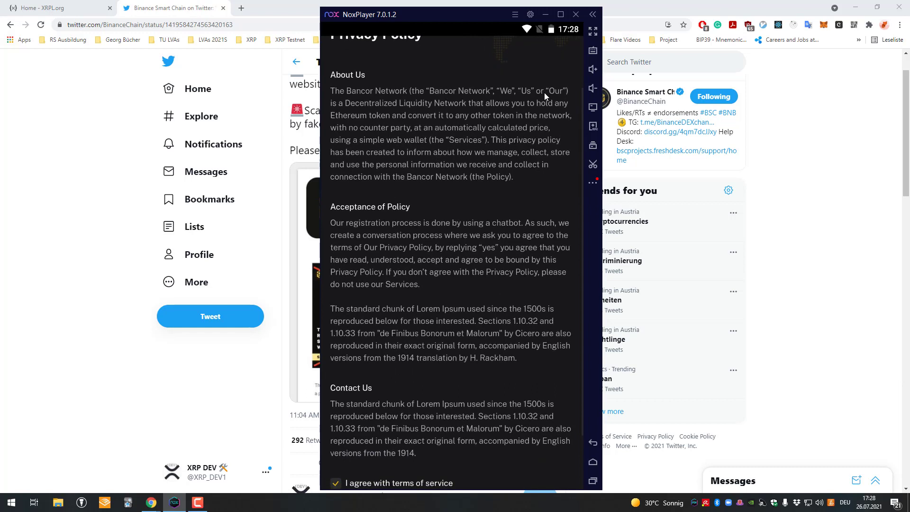
scroll(394, 108, down, 3)
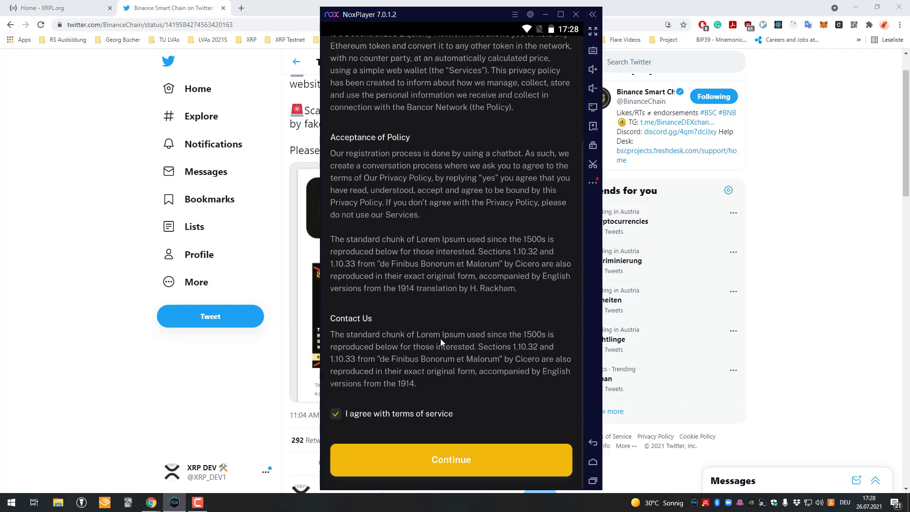
scroll(450, 307, up, 2)
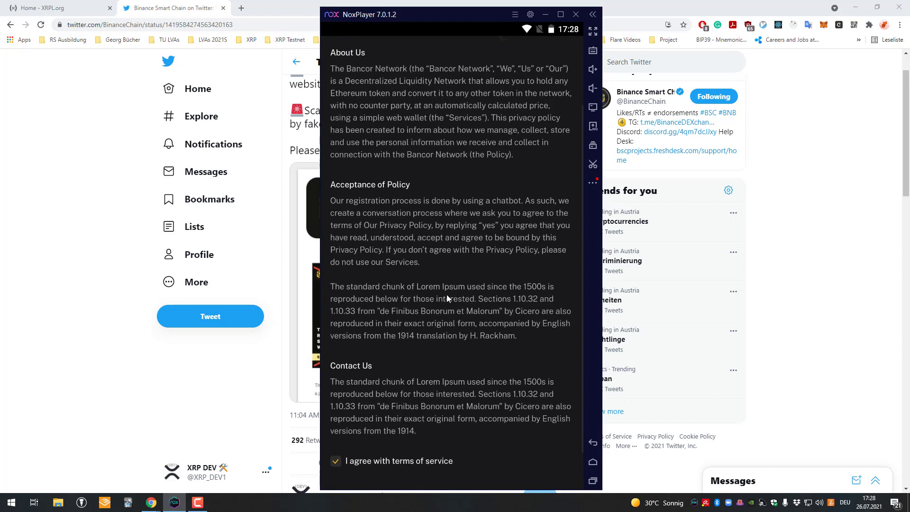
scroll(458, 307, up, 2)
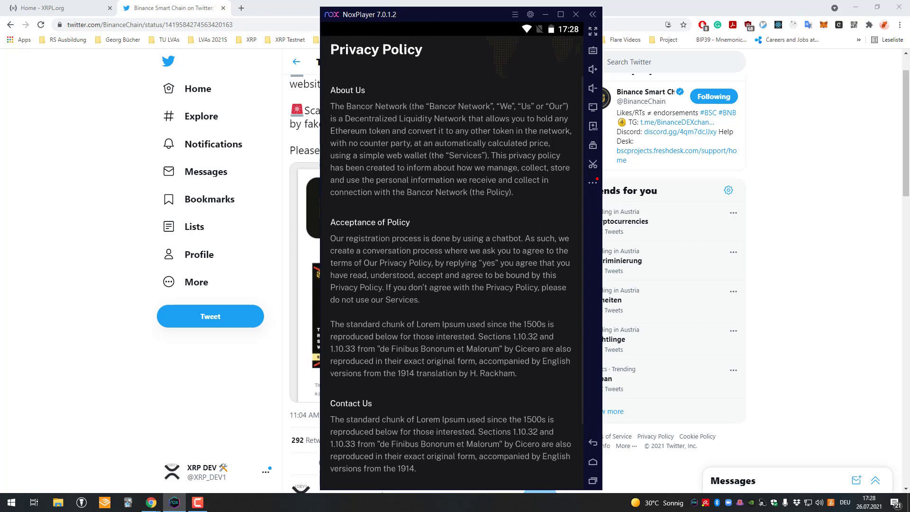
- Switch to Chrome, search Google for "lorem ipsum" in a new tab and examine the lipsum.com page
click(715, 4)
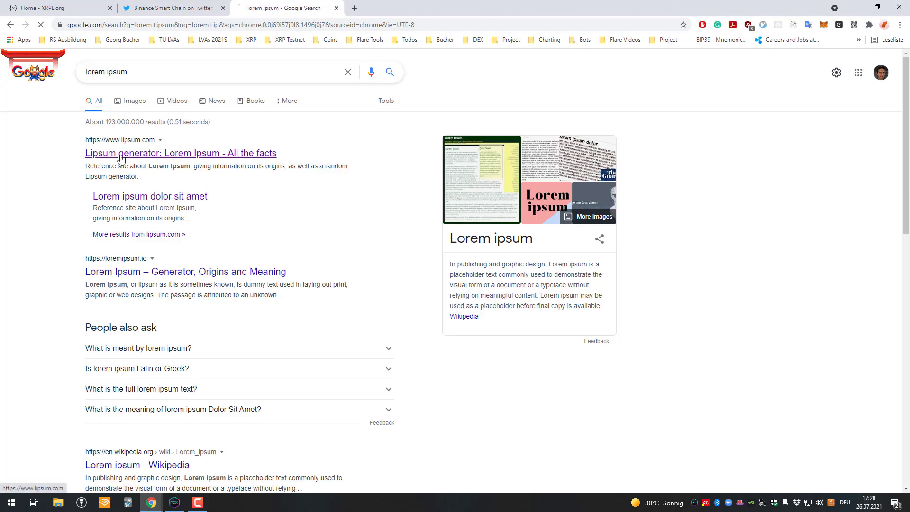
click(122, 159)
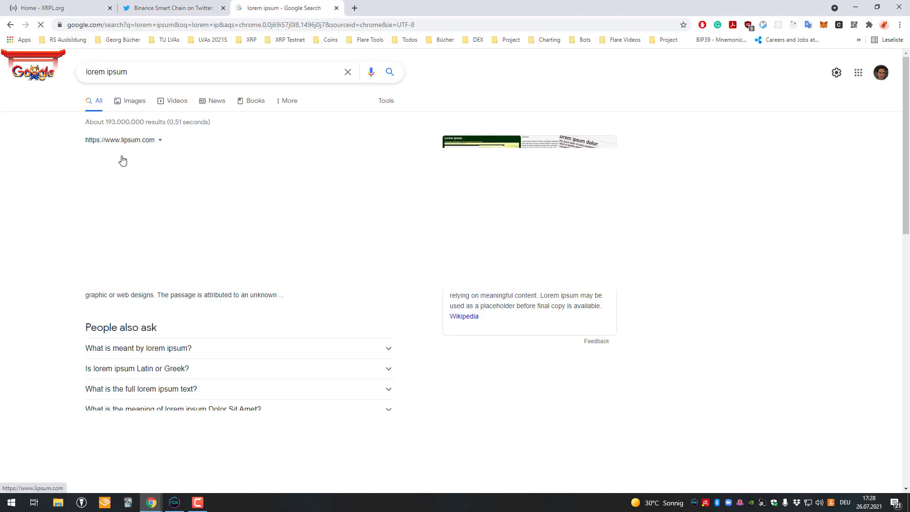
scroll(217, 191, down, 2)
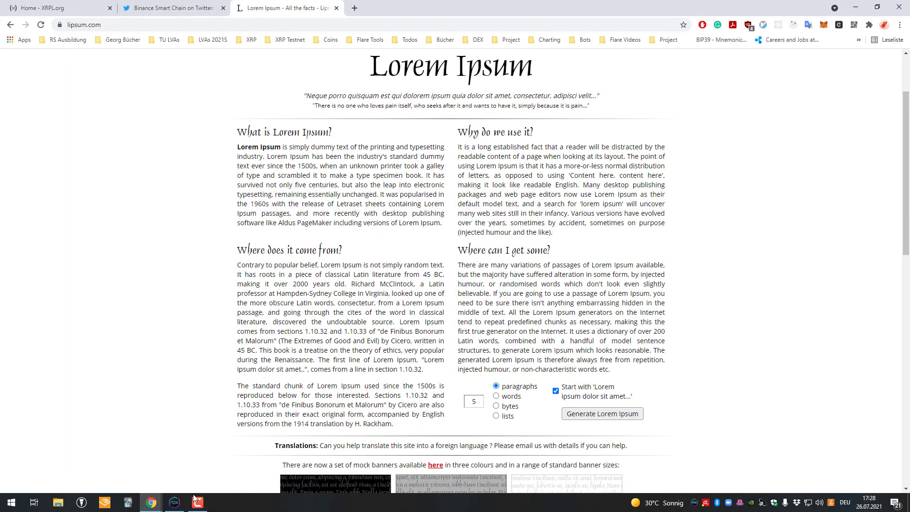
- Switch back to NoxPlayer and re-examine the Privacy Policy's Acceptance of Policy and Contact Us text against the Lorem Ipsum page
click(174, 502)
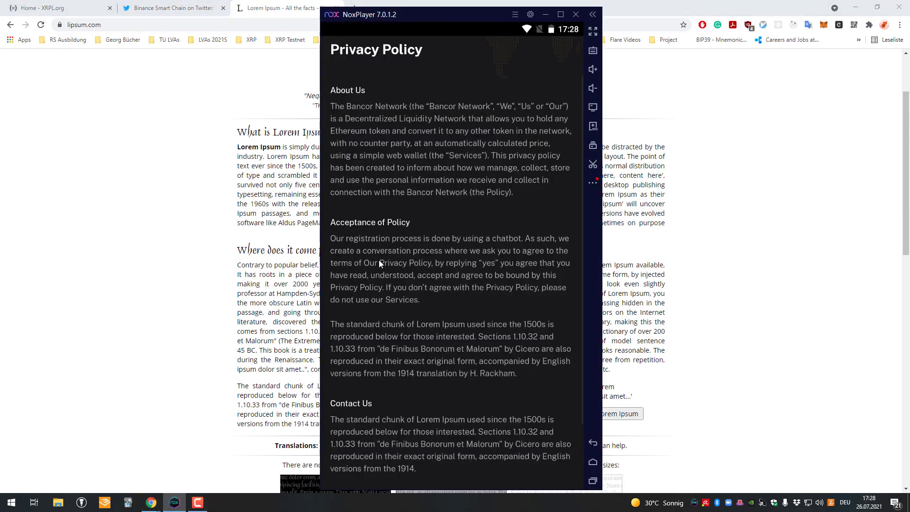
scroll(379, 263, down, 2)
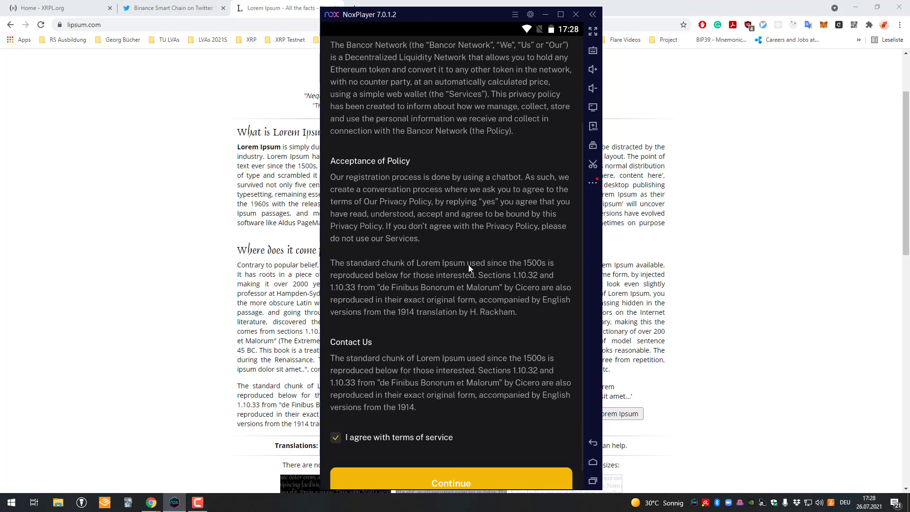
scroll(384, 286, down, 1)
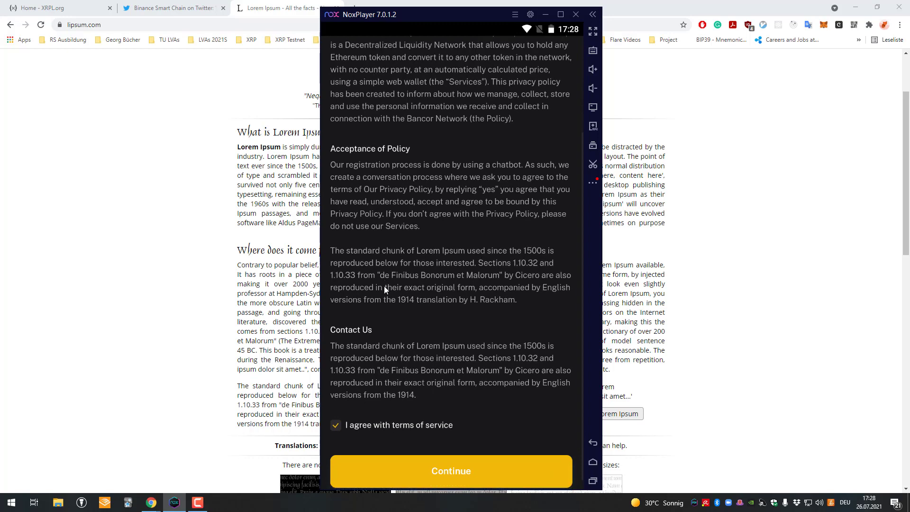
scroll(403, 223, up, 3)
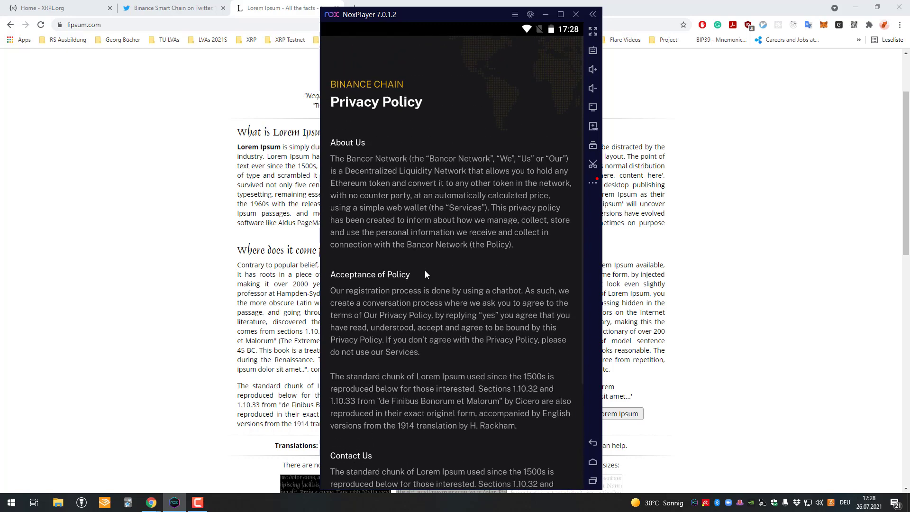
scroll(454, 292, down, 1)
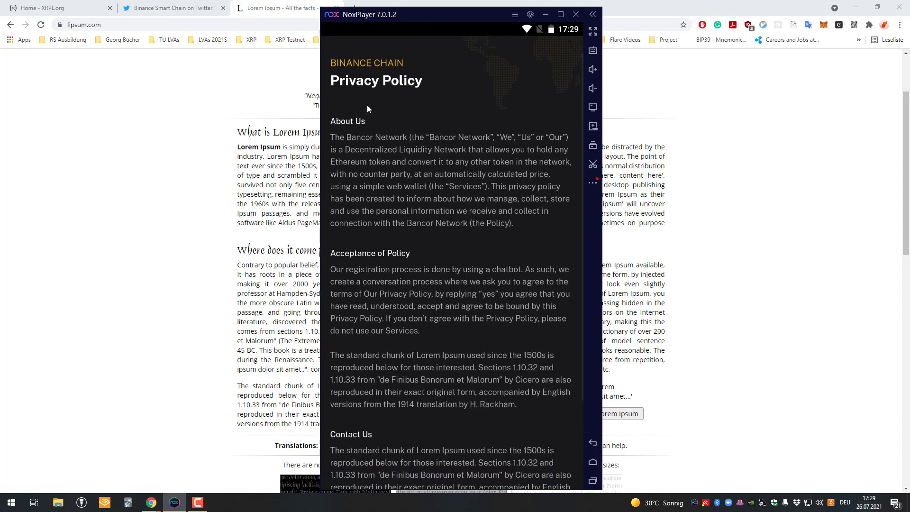
scroll(394, 132, down, 5)
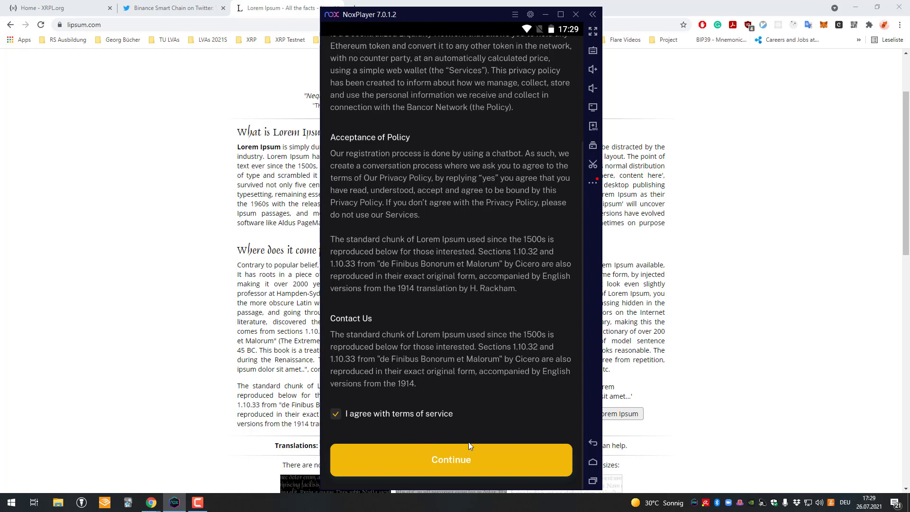
scroll(479, 437, up, 5)
scroll(441, 204, down, 5)
scroll(460, 230, up, 3)
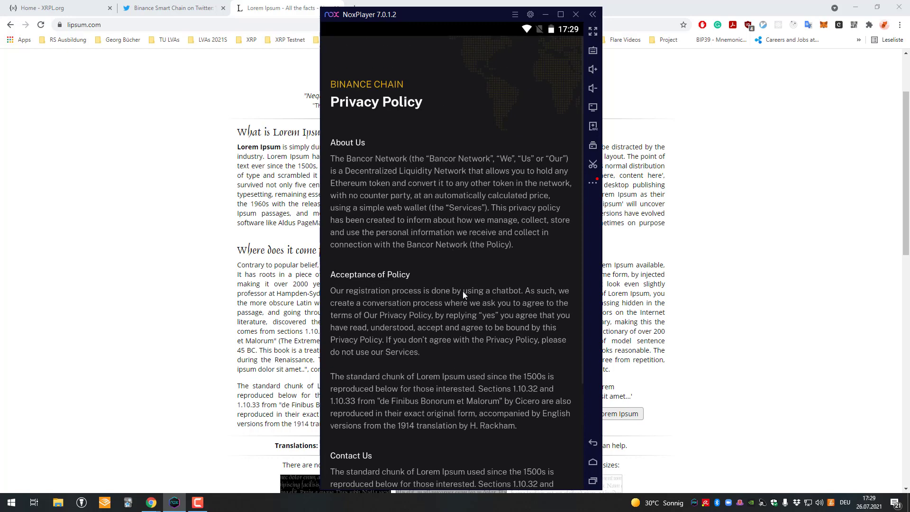
- Continue past the Privacy Policy and bring up the wallet connection options
scroll(438, 342, down, 3)
click(455, 456)
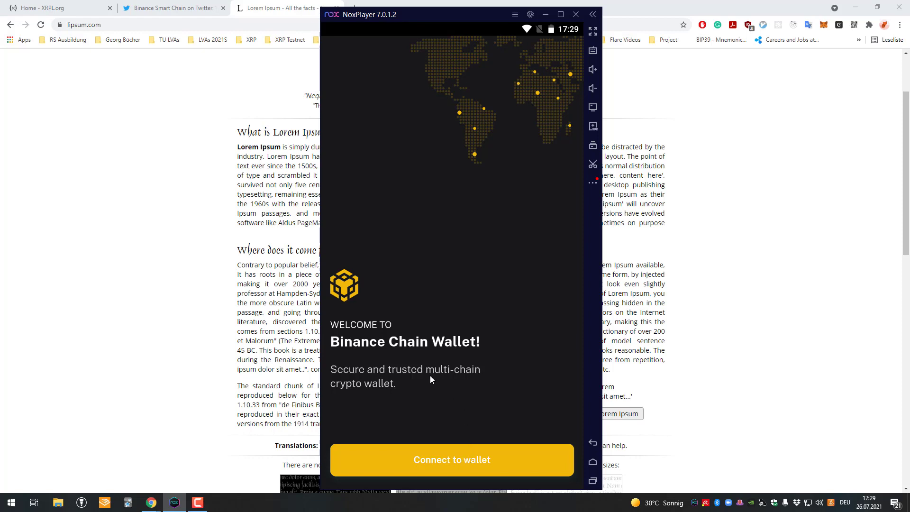
click(439, 454)
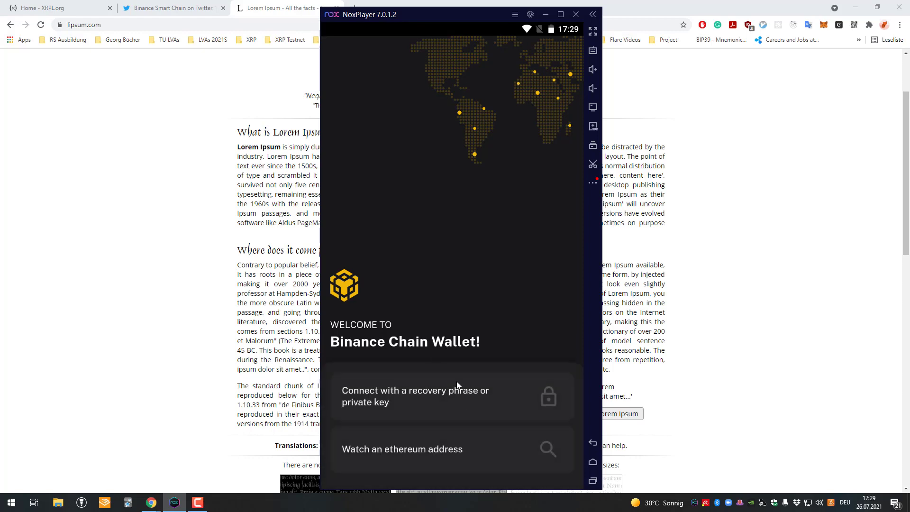
- Go back to the Privacy Policy and continue through the welcome screen to the wallet connection options again
click(339, 56)
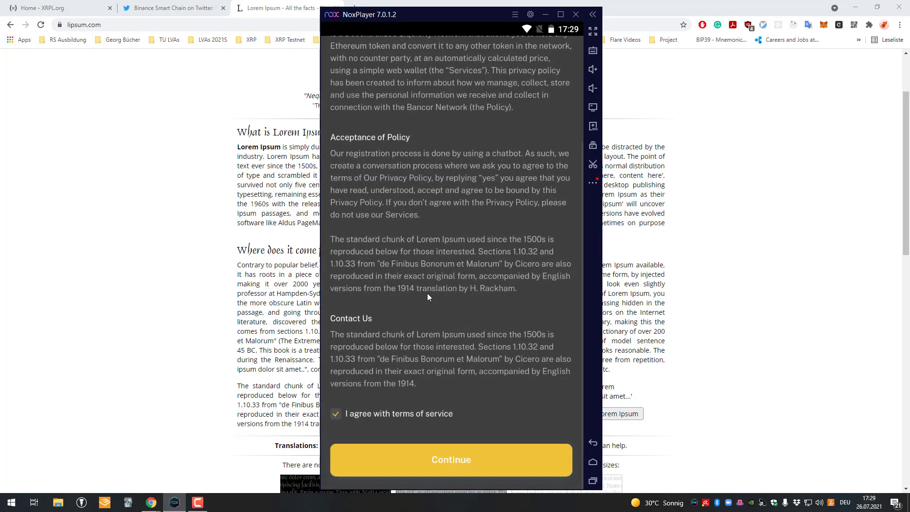
click(447, 457)
click(465, 467)
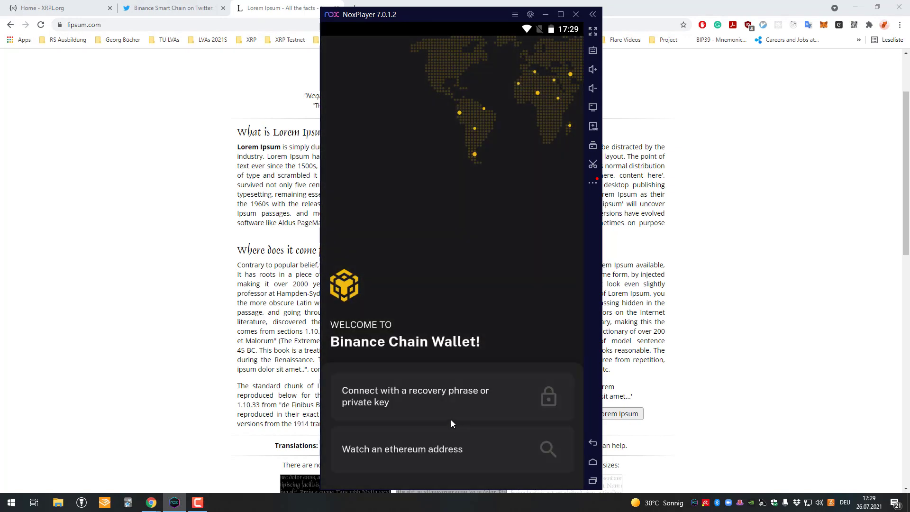
click(415, 397)
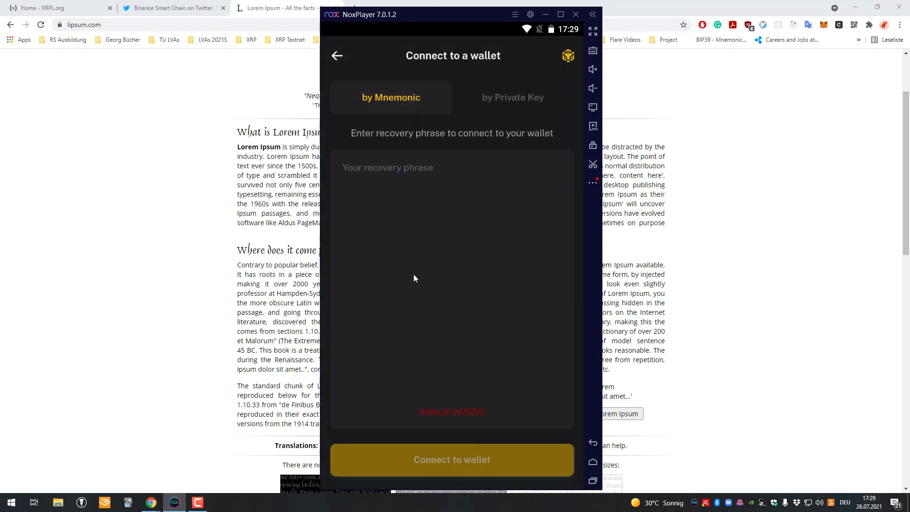
click(340, 55)
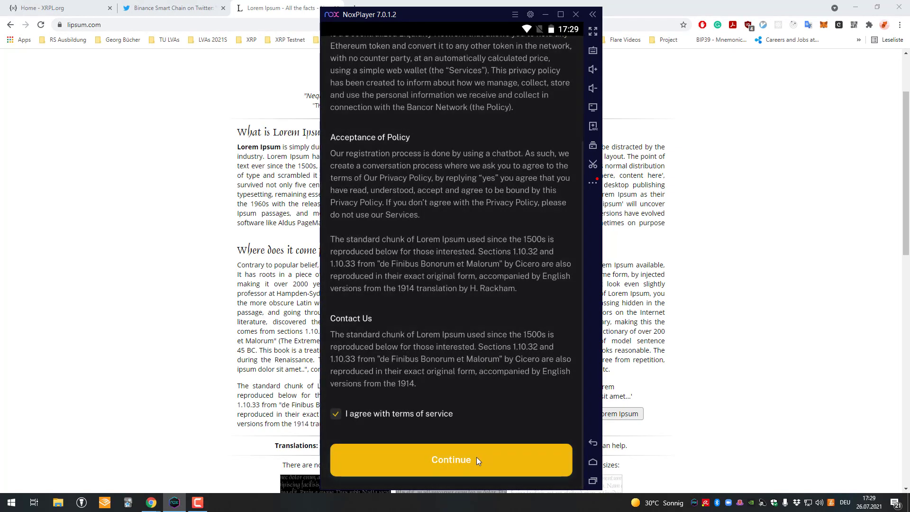
click(477, 457)
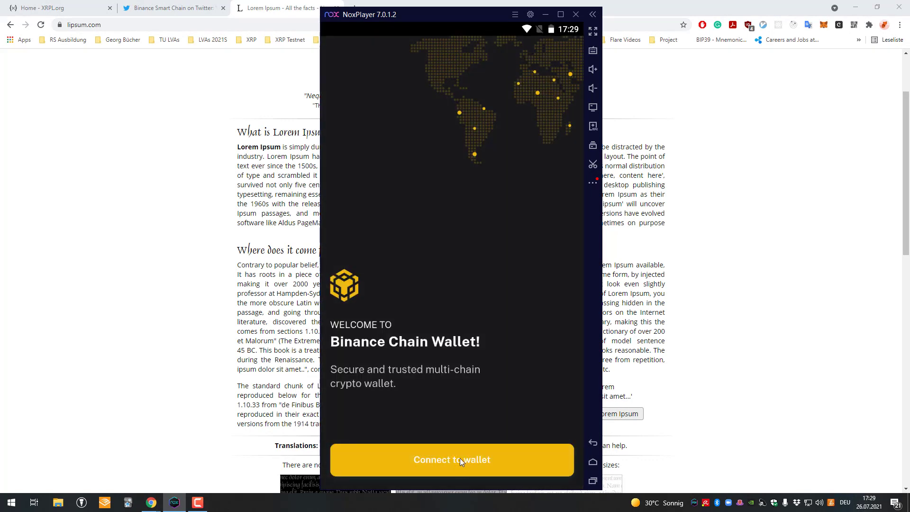
click(459, 453)
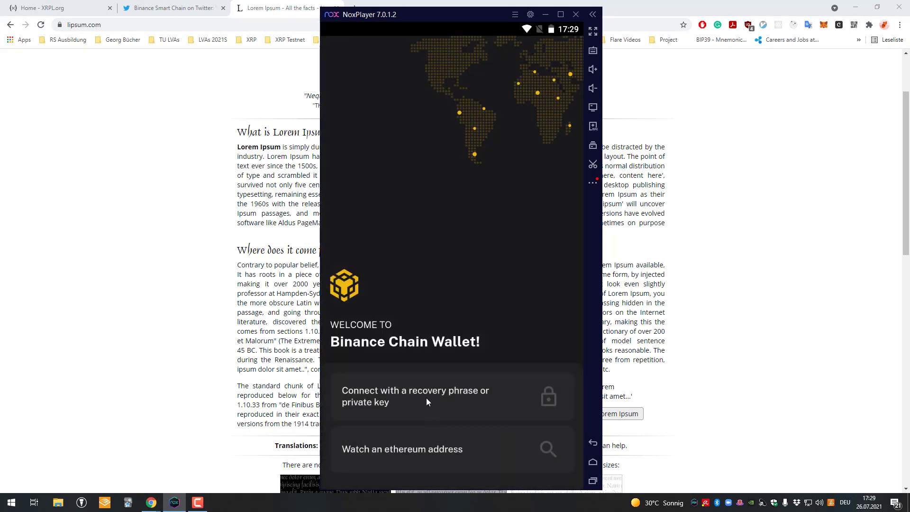
- Choose to connect with a recovery phrase or private key and activate the recovery phrase entry
click(426, 399)
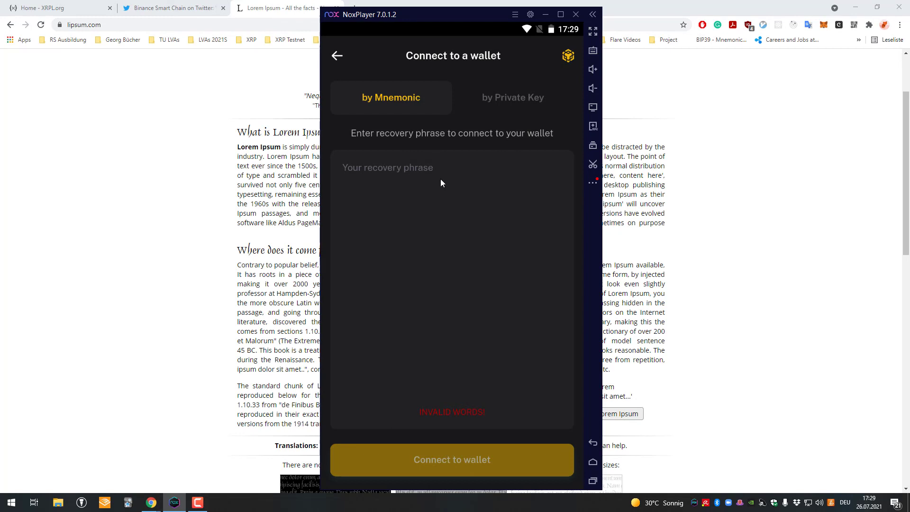
click(440, 182)
- Switch to Chrome, open the BIP39 Mnemonic Code Converter and generate a random 12-word mnemonic
key(alt+Tab)
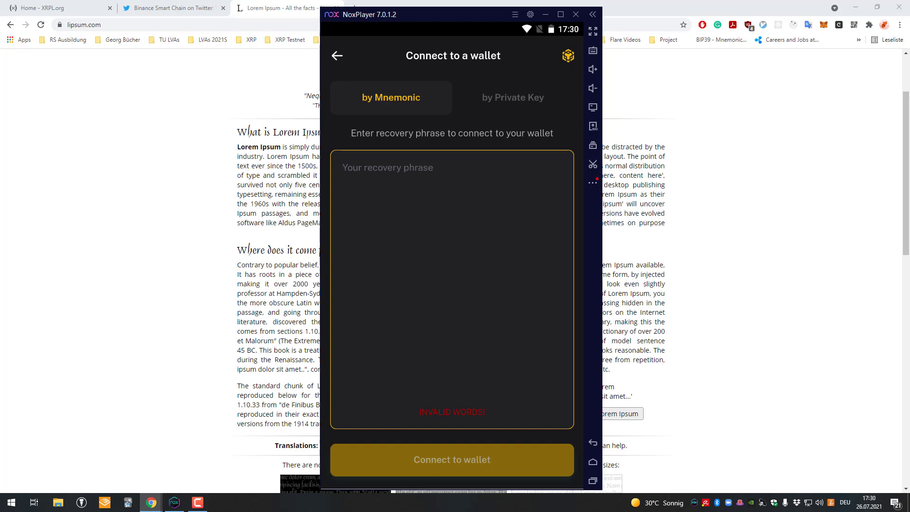
drag(909, 109, 520, 4)
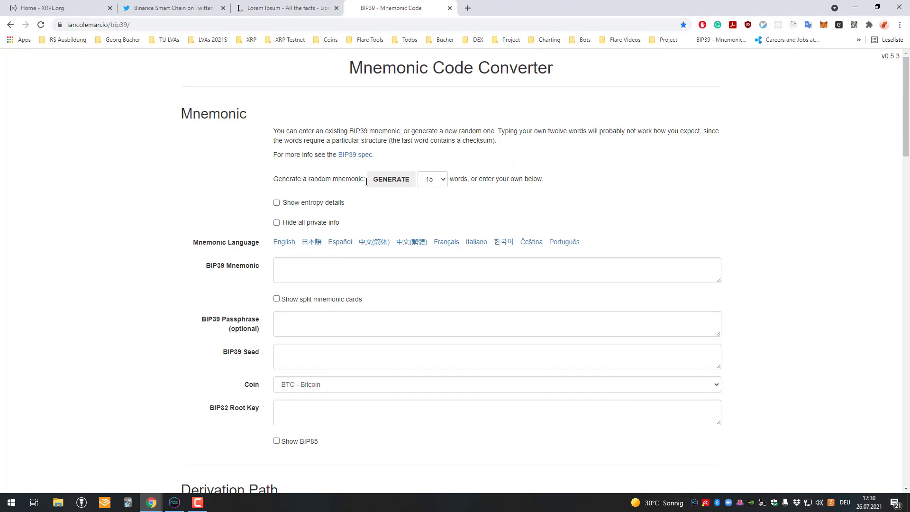
click(432, 180)
click(432, 220)
click(403, 179)
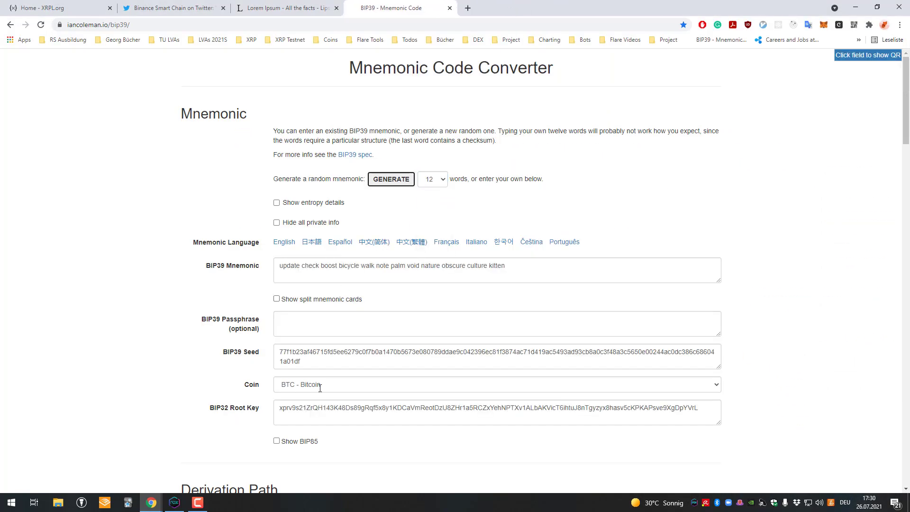
- Switch back to NoxPlayer and try four arbitrary words as the wallet's recovery phrase
click(174, 503)
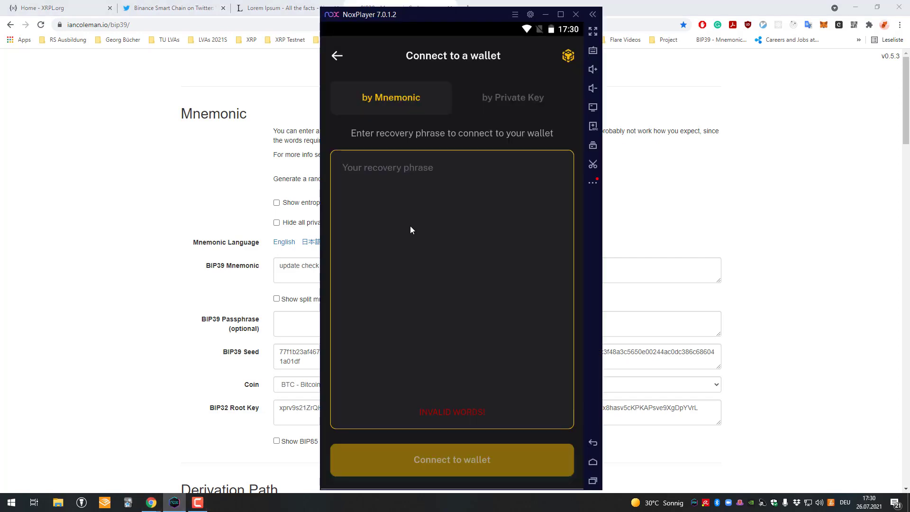
text(brad joe test df)
key(BackSpace)
key(BackSpace)
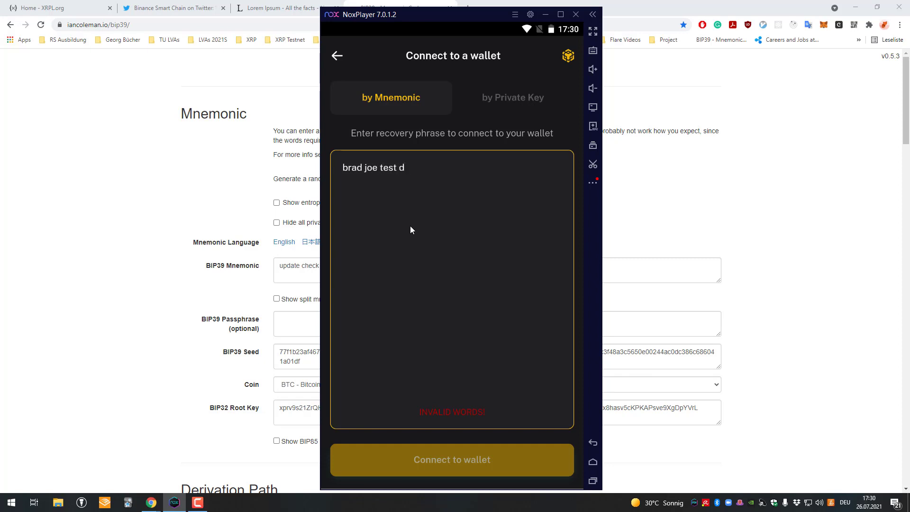
text(test)
- Copy the generated BIP39 mnemonic from Chrome and replace the wallet's recovery phrase text in NoxPlayer with it
click(281, 268)
key(ctrl+a)
key(ctrl+c)
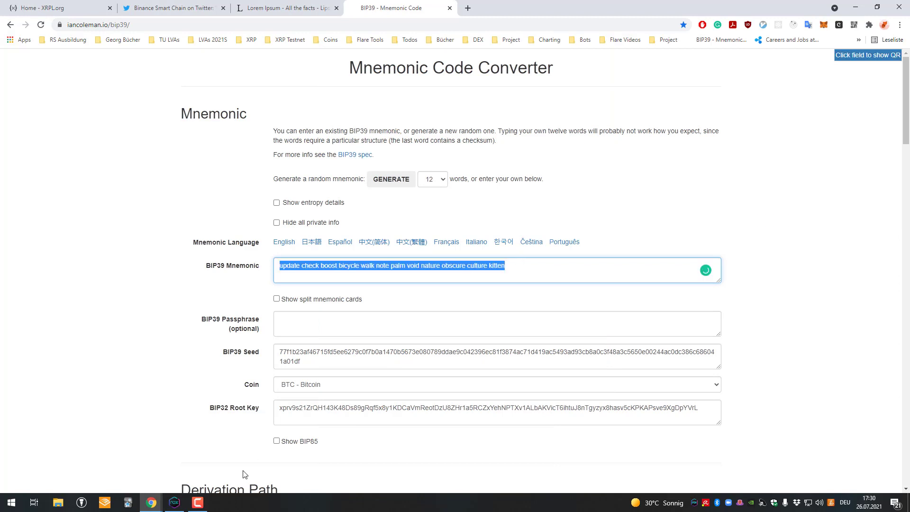
click(175, 503)
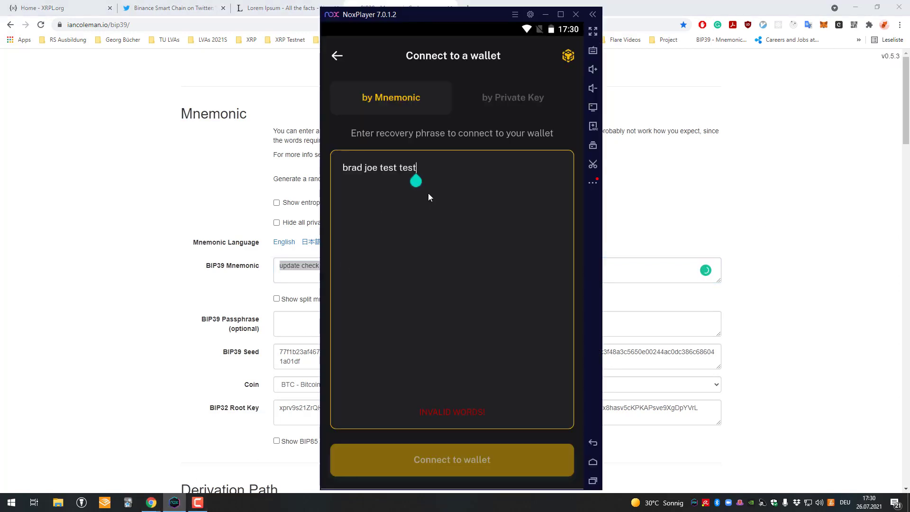
key(BackSpace)
key(BackSpace)
key(BackSpace)
key(BackSpace)
key(BackSpace)
key(BackSpace)
key(BackSpace)
key(BackSpace)
key(BackSpace)
key(BackSpace)
key(BackSpace)
key(BackSpace)
key(BackSpace)
key(BackSpace)
key(BackSpace)
key(BackSpace)
key(BackSpace)
key(ctrl+v)
- Try a different last word in the recovery phrase, then remove that word
key(BackSpace)
key(BackSpace)
key(BackSpace)
key(BackSpace)
key(BackSpace)
key(BackSpace)
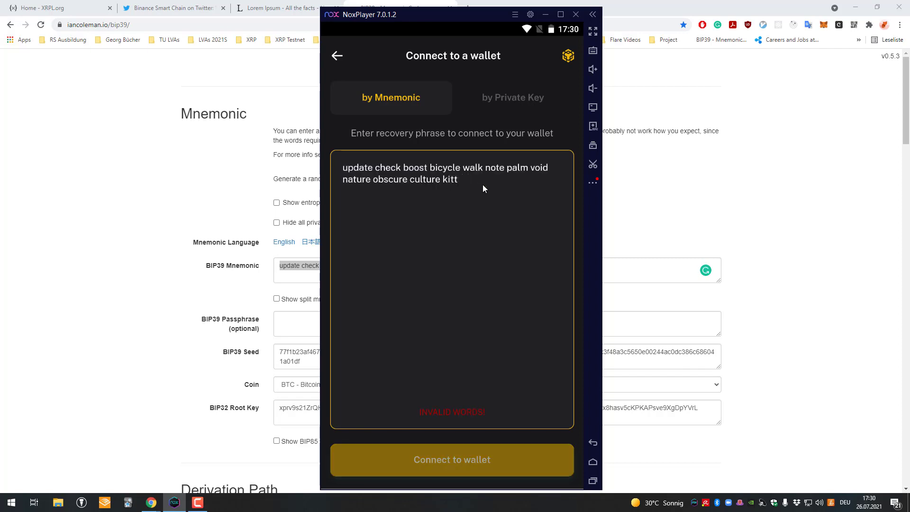
text(brad)
key(BackSpace)
key(BackSpace)
key(BackSpace)
key(BackSpace)
- Replace the whole recovery phrase with the complete copied mnemonic
double_click(342, 169)
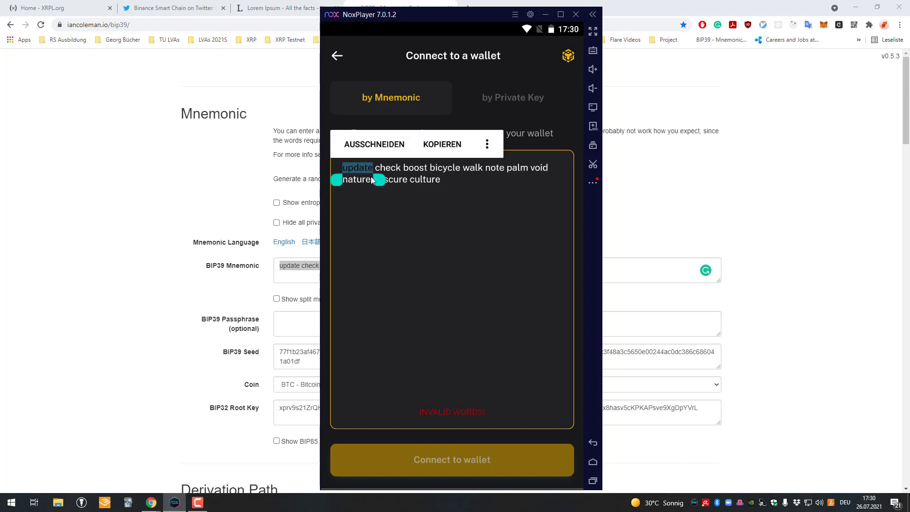
key(ctrl+a)
key(ctrl+v)
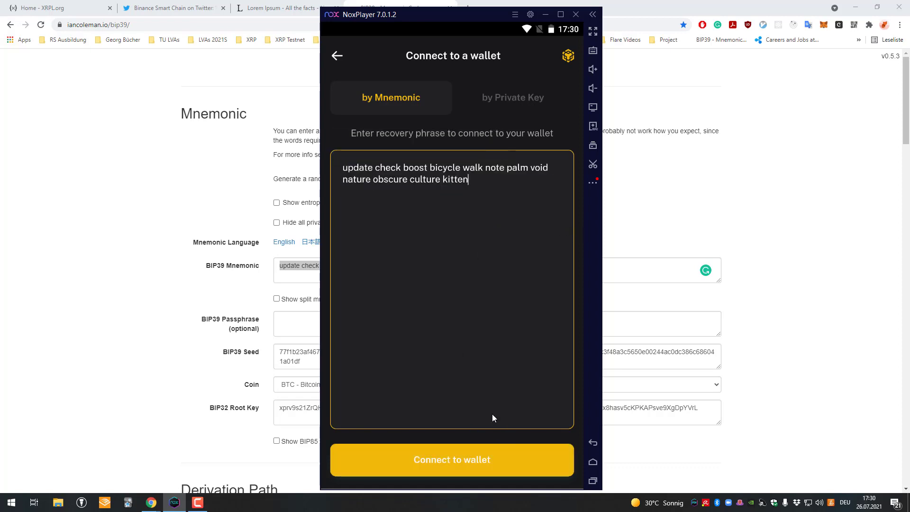
- Recheck the generated mnemonic in Chrome, and connect to the wallet in NoxPlayer with the entered recovery phrase
click(422, 168)
click(203, 209)
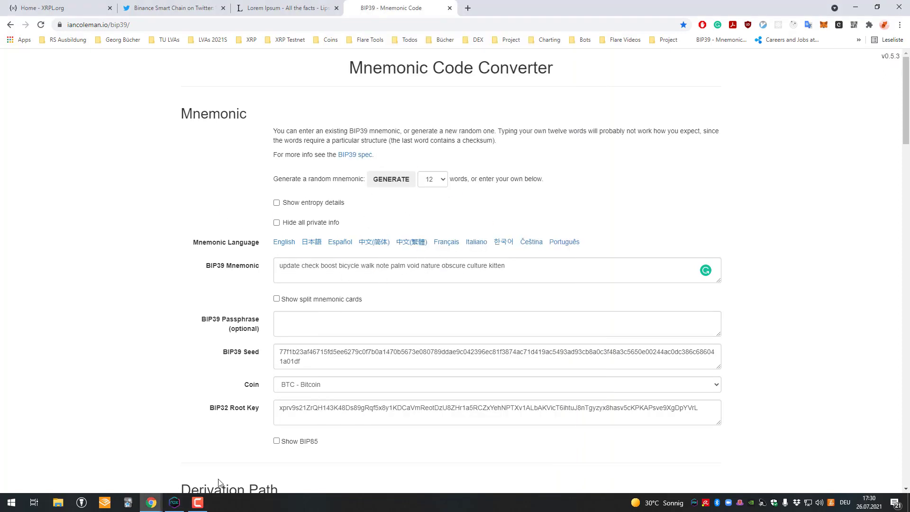
click(174, 503)
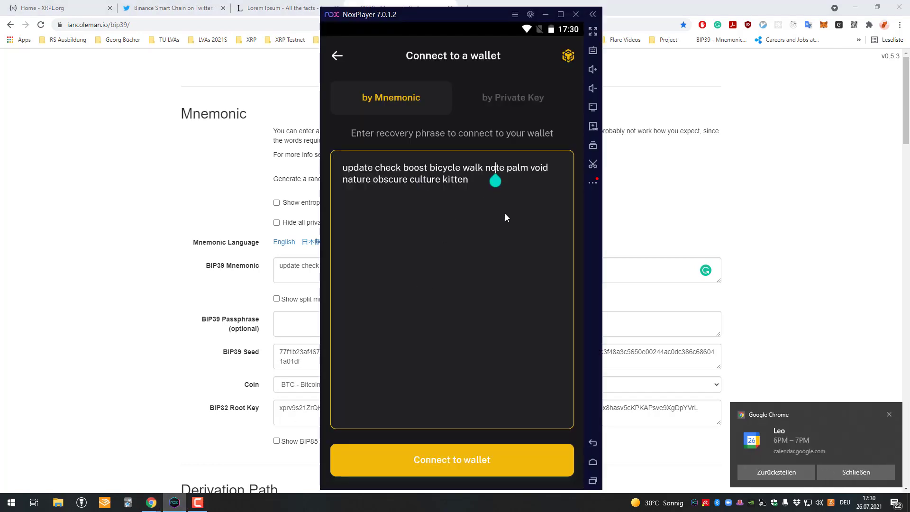
click(467, 186)
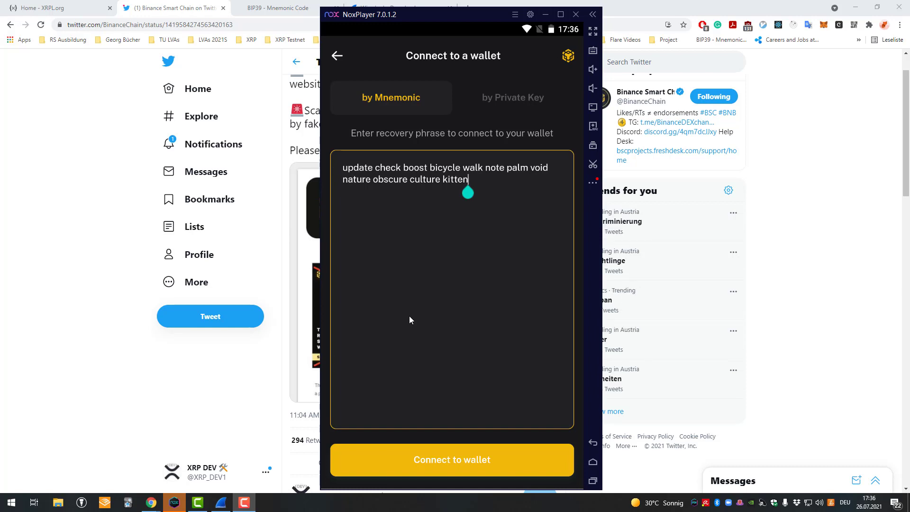
click(465, 463)
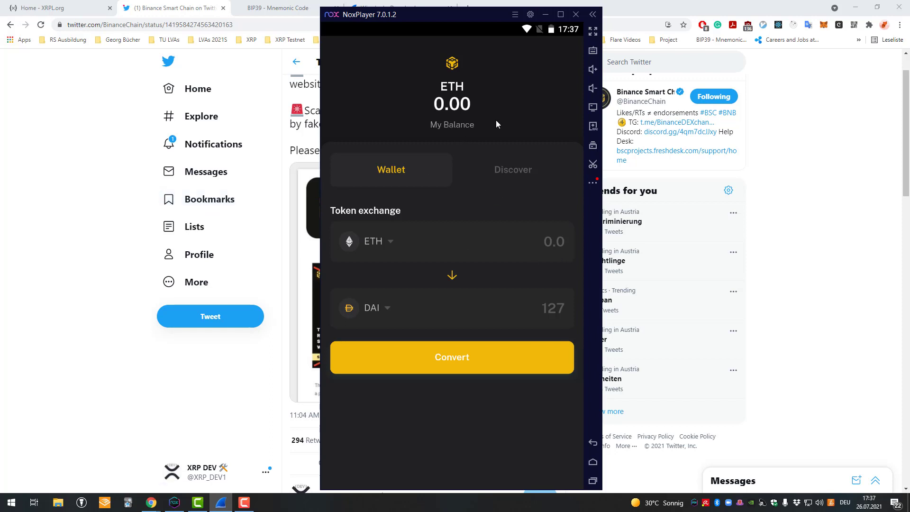
- Alternate between the Wallet and Discover views to examine the token exchange form and the token price list
click(493, 168)
click(424, 172)
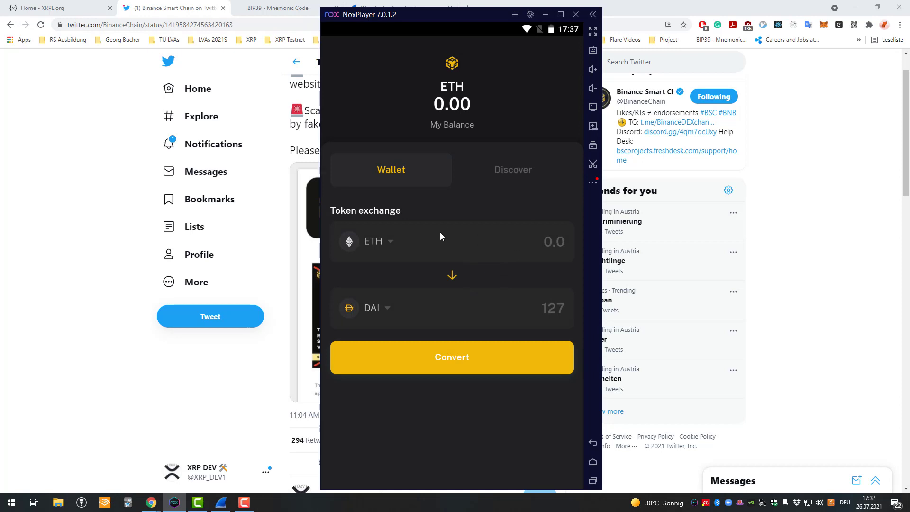
click(502, 166)
click(411, 167)
click(520, 168)
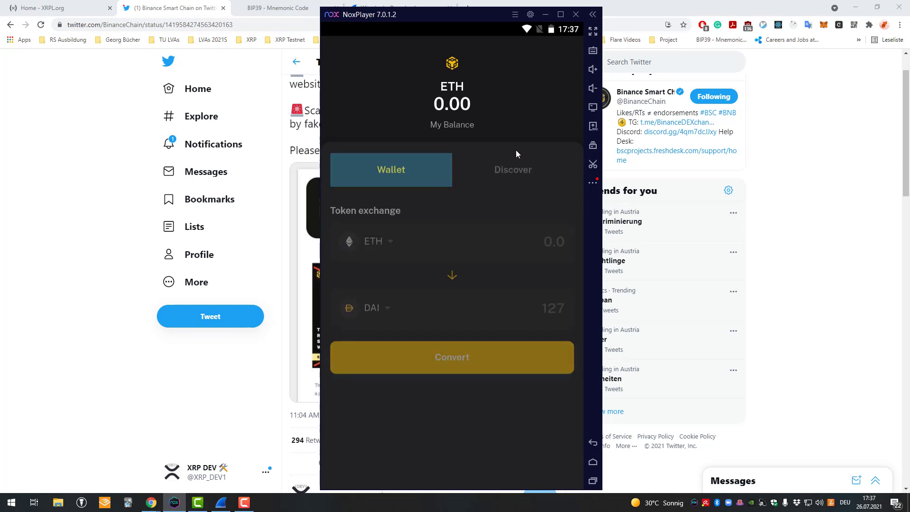
click(417, 156)
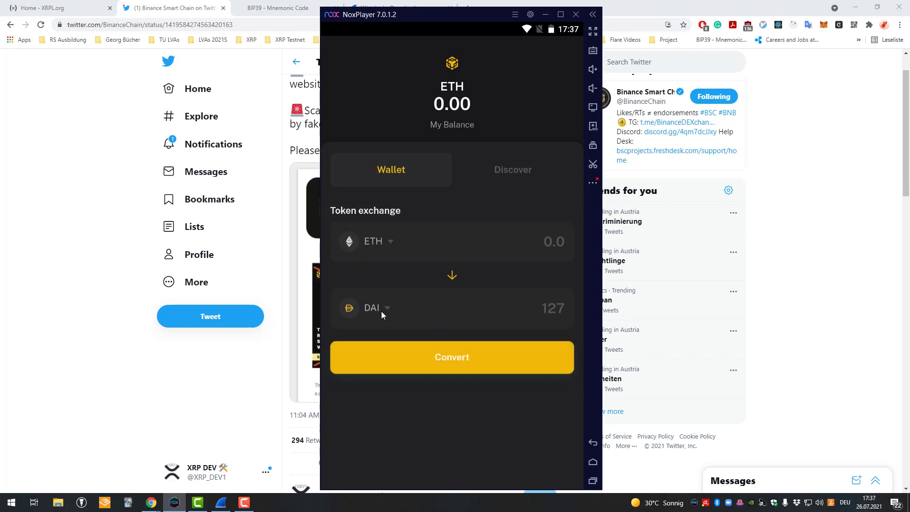
click(505, 176)
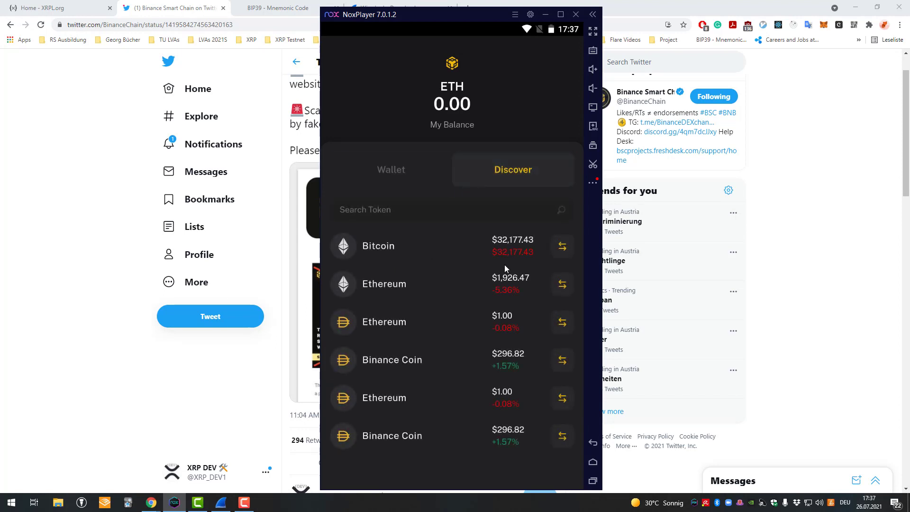
- Try Bitcoin's exchange option in the Discover list and compare that list with the Wallet view
click(562, 249)
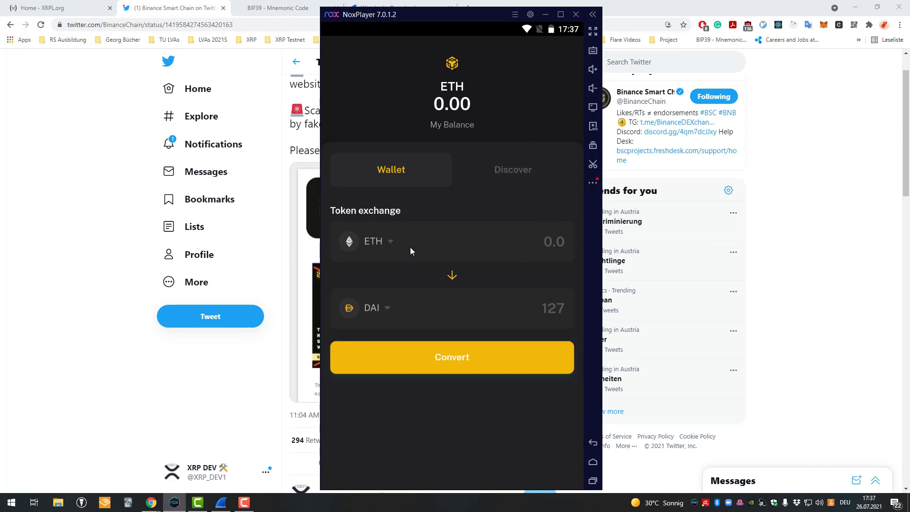
click(469, 178)
click(430, 169)
click(471, 174)
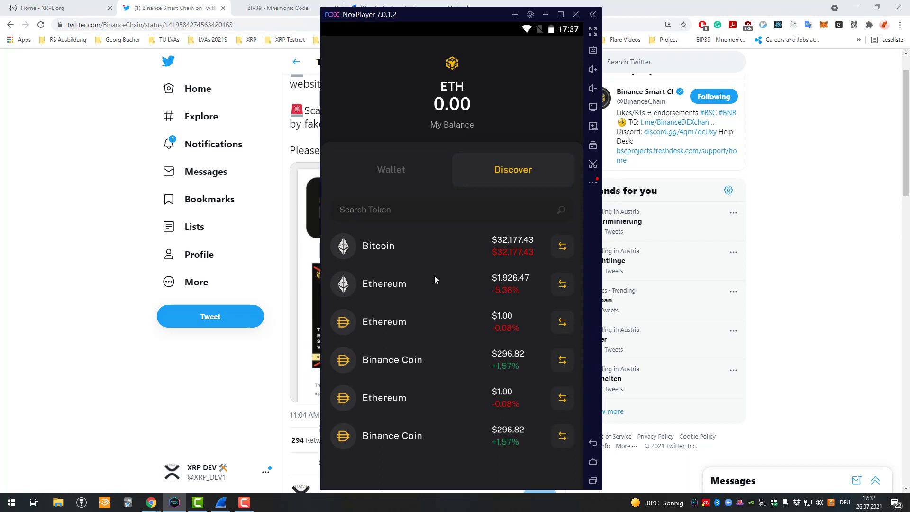
click(428, 172)
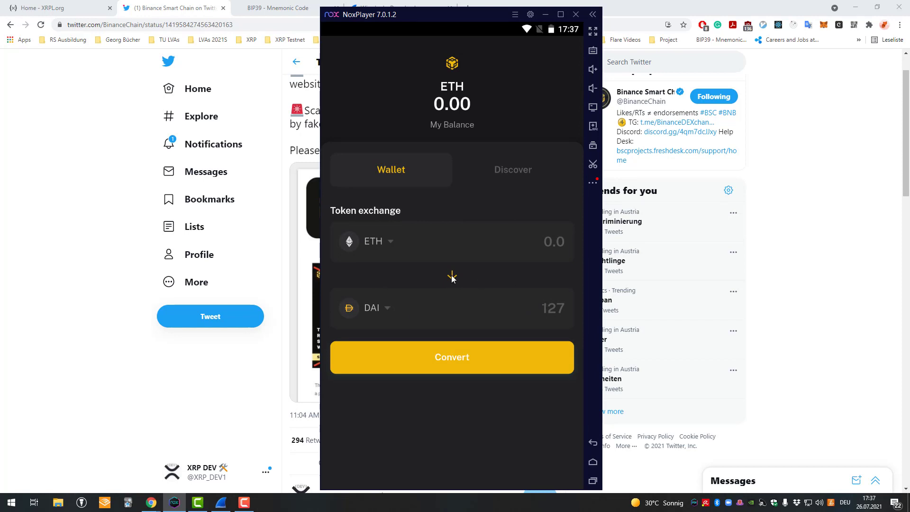
- Try converting ETH to DAI in the token exchange, and check the Discover view once more
click(457, 368)
click(476, 176)
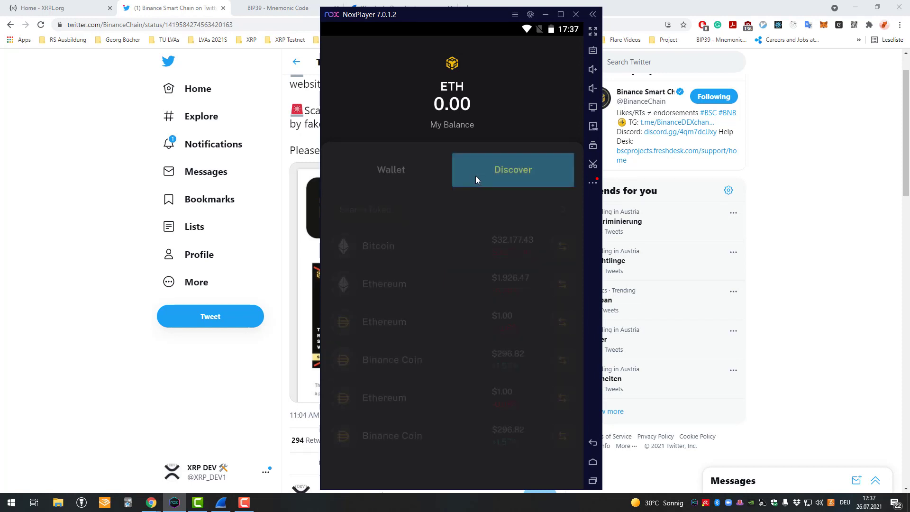
click(414, 168)
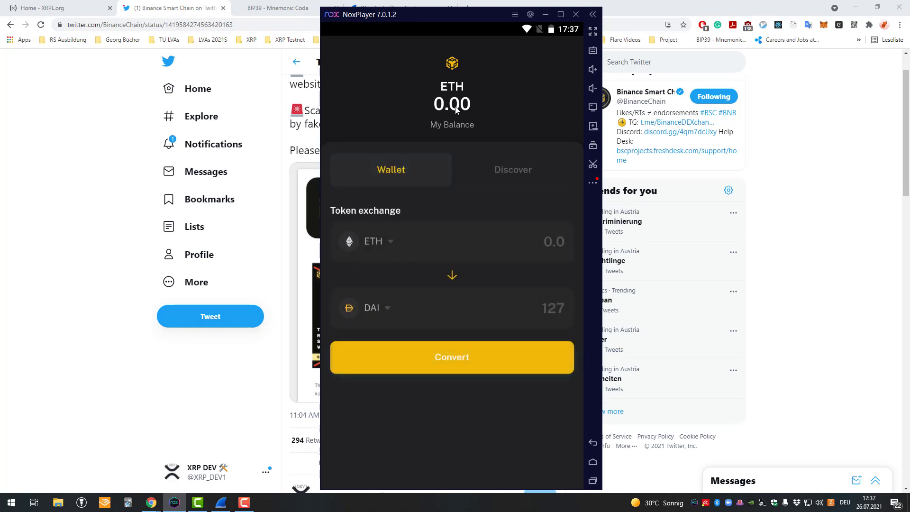
- Search the Discover token list for "bitcoin" and try Bitcoin's exchange option
click(593, 182)
click(516, 175)
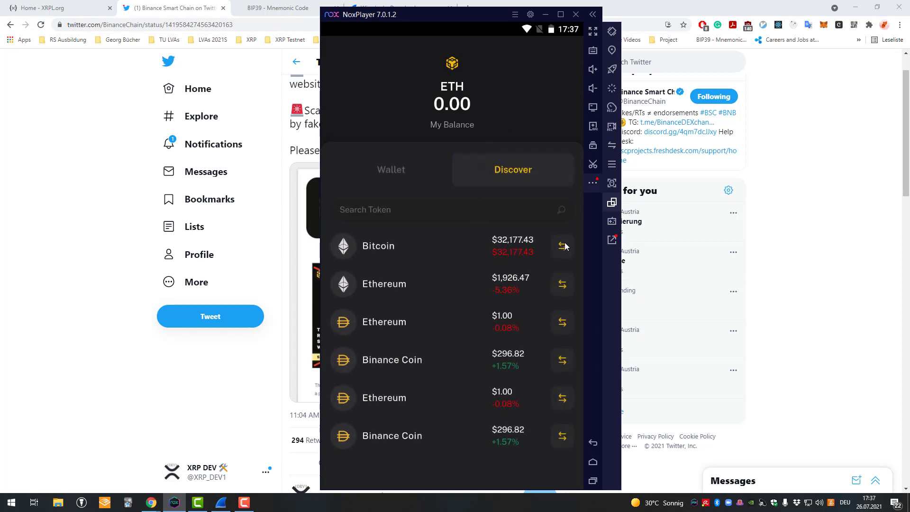
click(451, 208)
text(2)
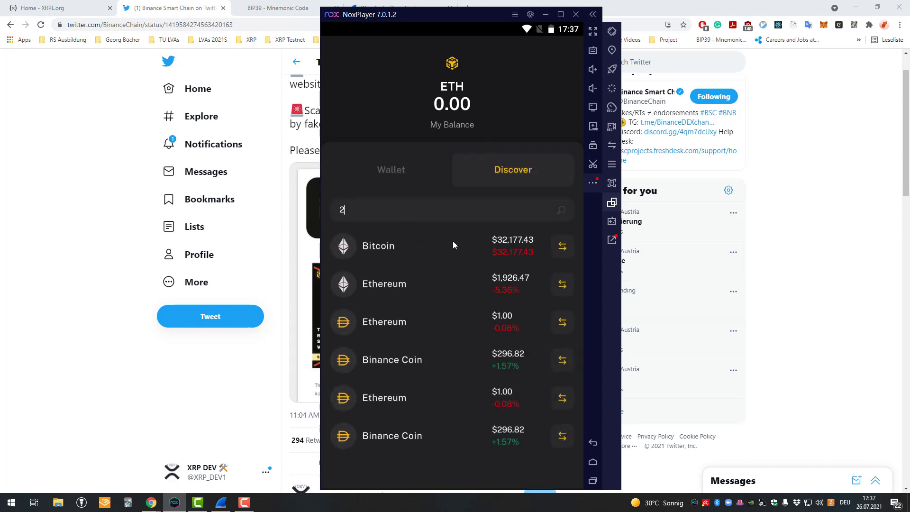
key(BackSpace)
text(bitcoin)
click(569, 243)
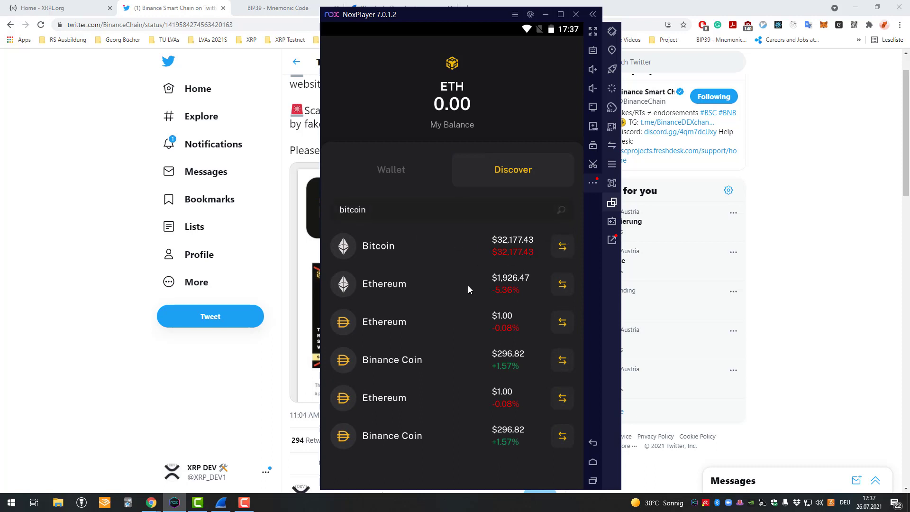
- Expand the emulator's additional tools and return to the Wallet view to examine the ETH to DAI exchange form
click(535, 178)
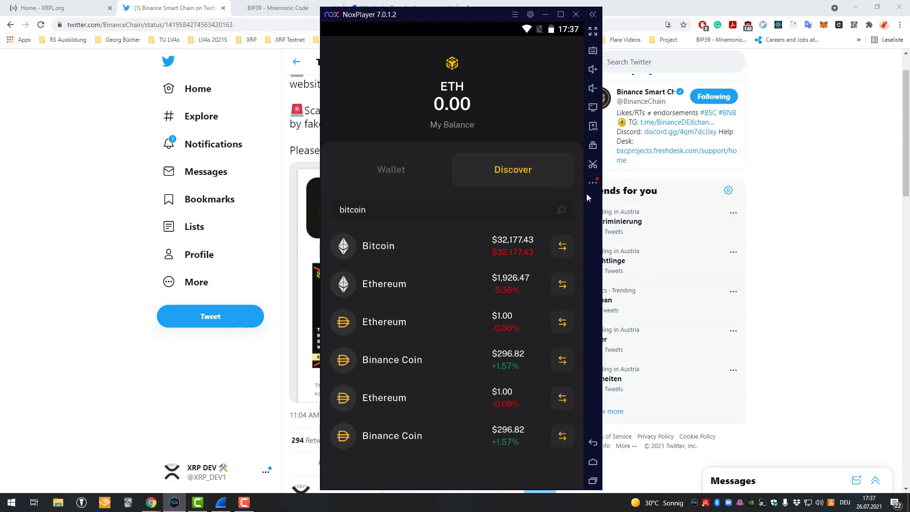
click(592, 186)
click(395, 169)
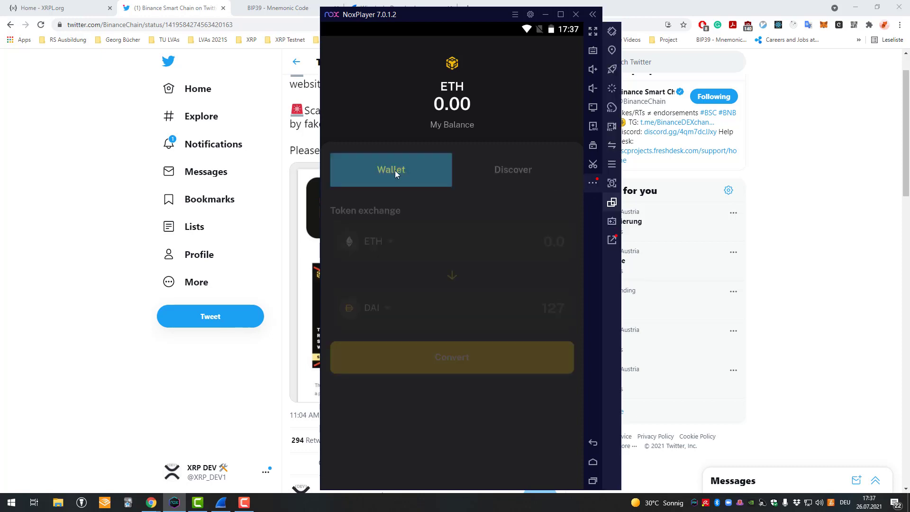
click(394, 181)
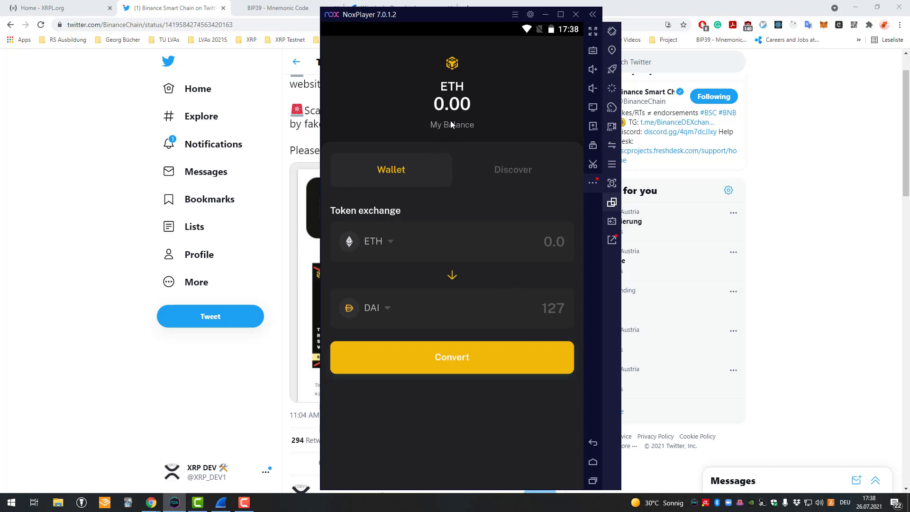
- Switch repeatedly between the Wallet and Discover views to compare the exchange form with the "bitcoin" token search list
click(471, 167)
click(425, 170)
click(502, 168)
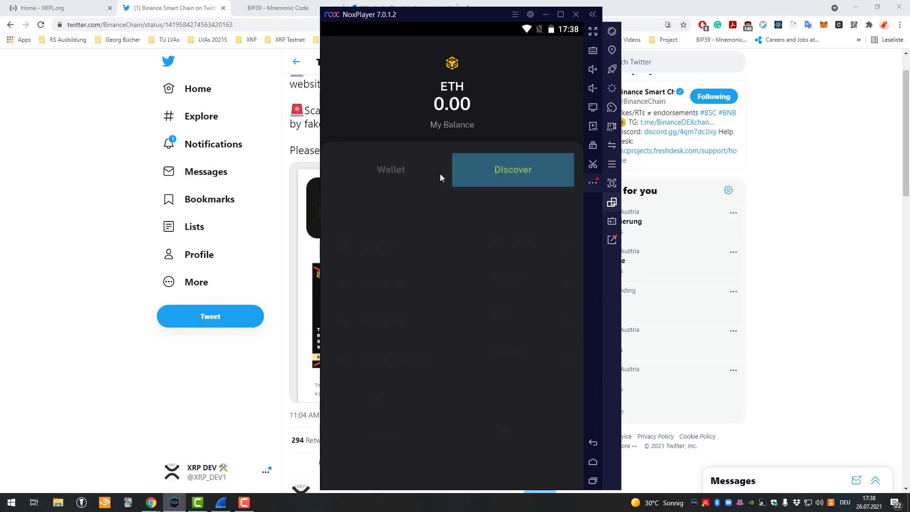
click(431, 174)
click(501, 181)
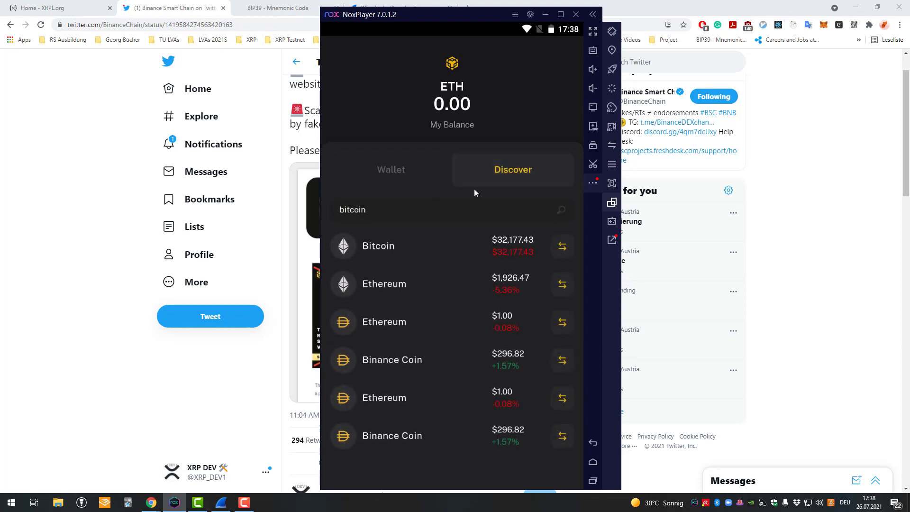
click(440, 182)
click(502, 188)
click(442, 183)
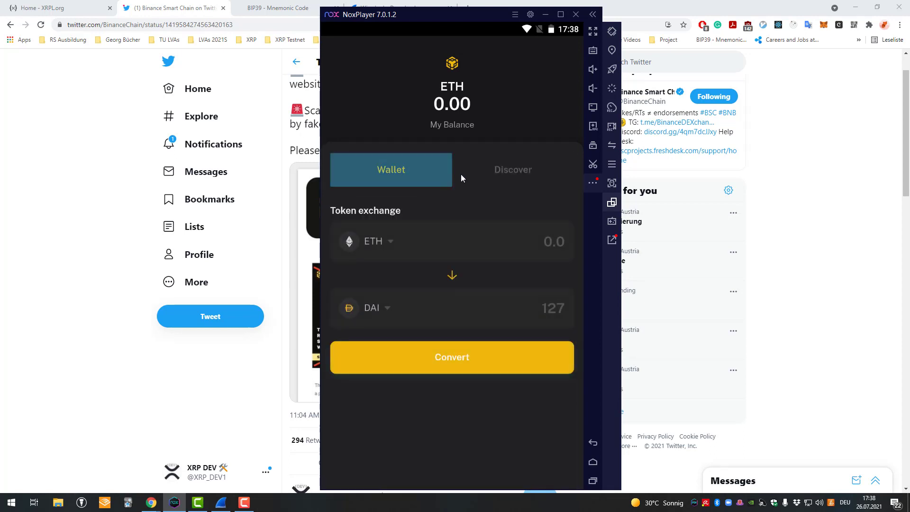
click(467, 176)
click(531, 164)
click(479, 168)
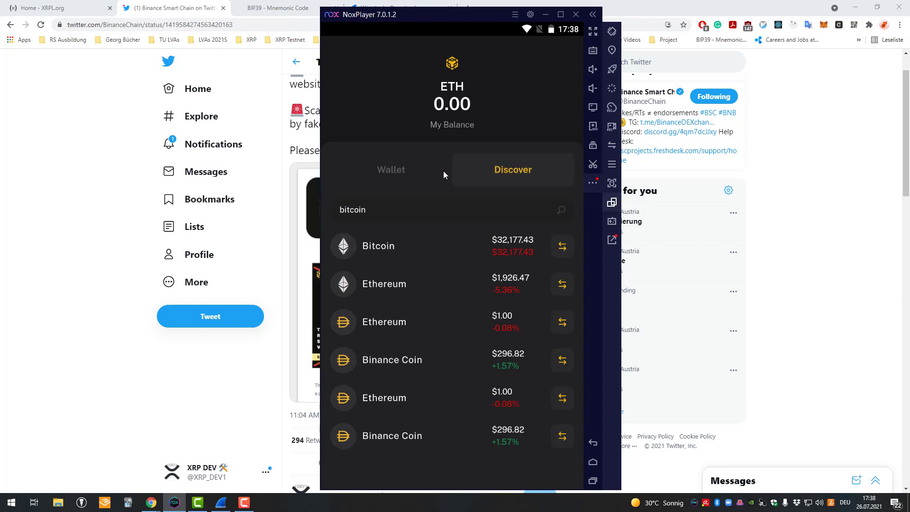
click(403, 161)
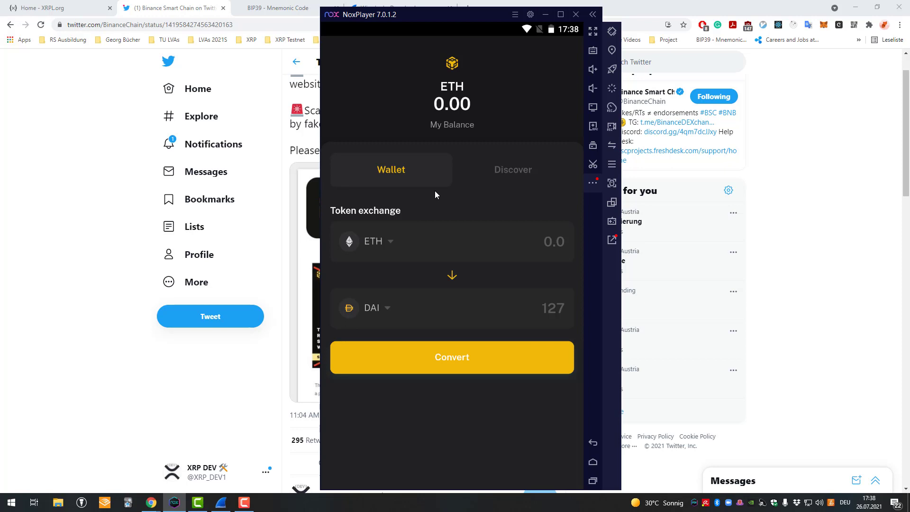
click(477, 178)
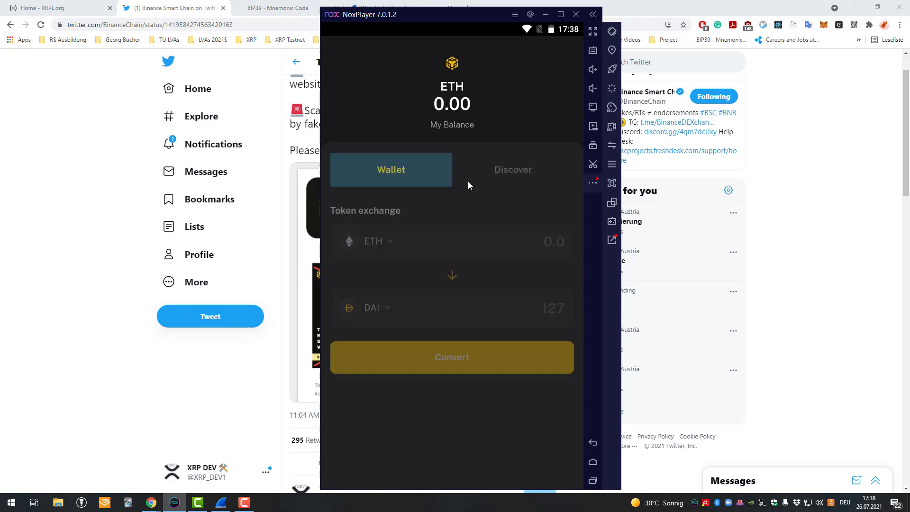
click(522, 163)
click(437, 168)
click(462, 179)
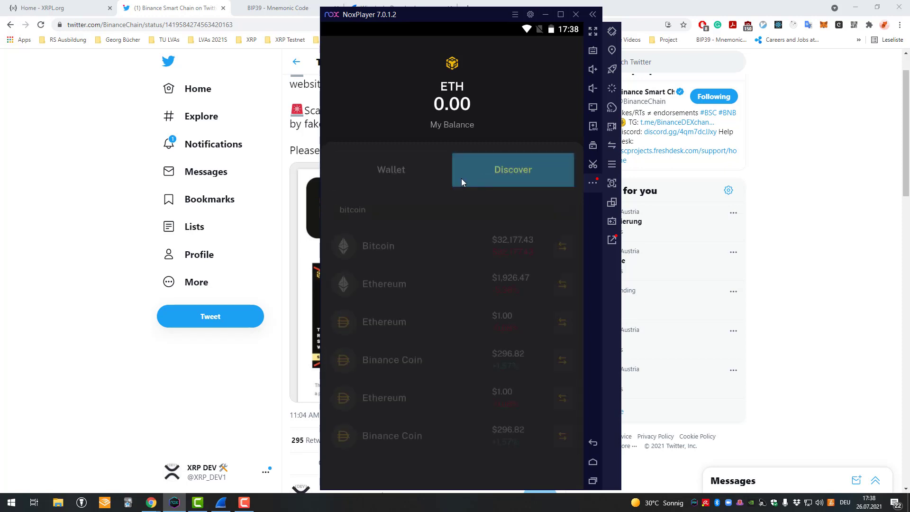
click(417, 172)
click(488, 172)
click(418, 172)
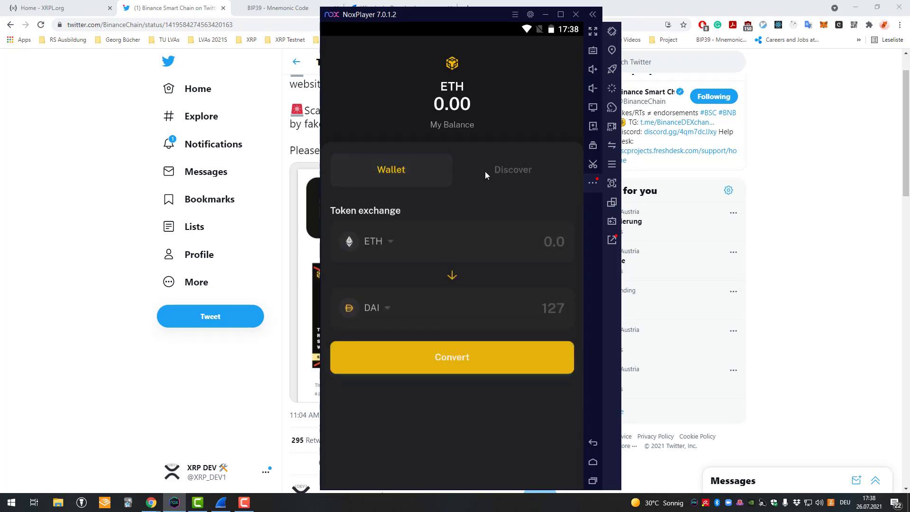
click(483, 173)
click(417, 169)
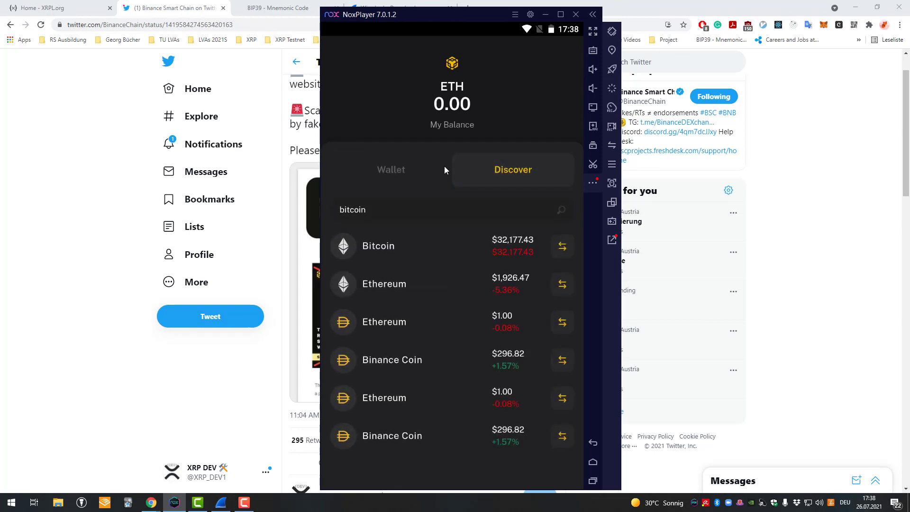
- Switch to the browser and review Binance Smart Chain's tweet about the fake wallet, including its replies
click(114, 172)
scroll(451, 134, down, 3)
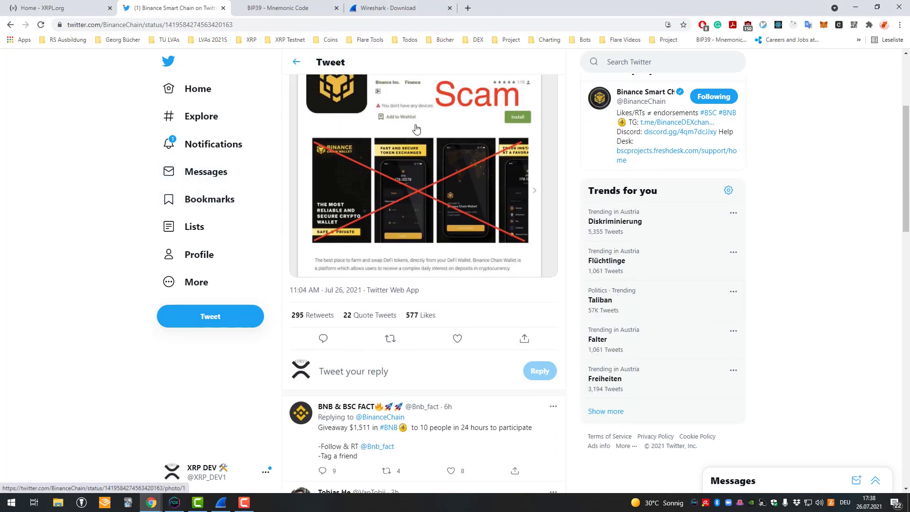
scroll(407, 151, up, 2)
scroll(389, 368, down, 3)
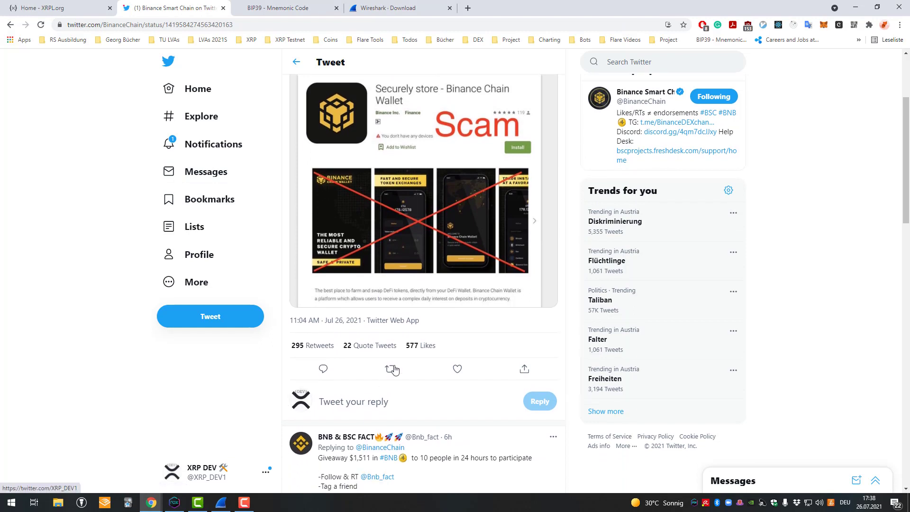
scroll(394, 365, down, 1)
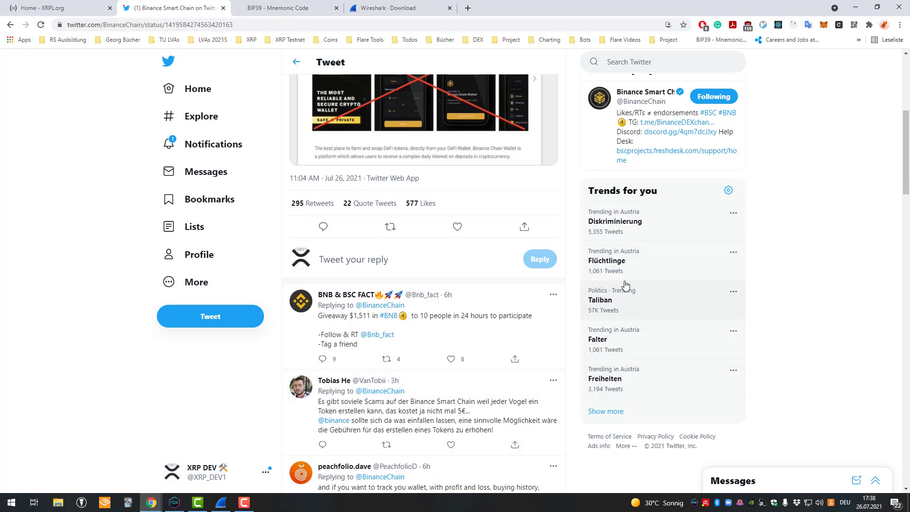
scroll(607, 280, up, 6)
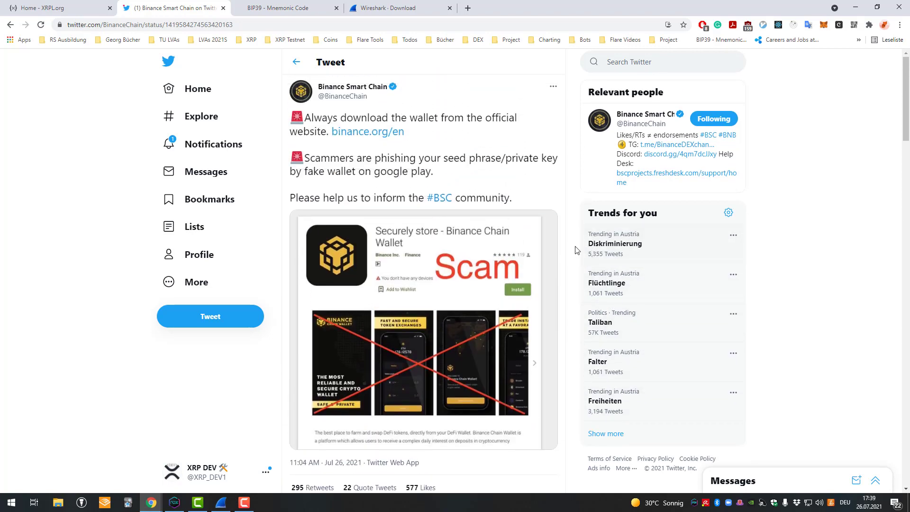